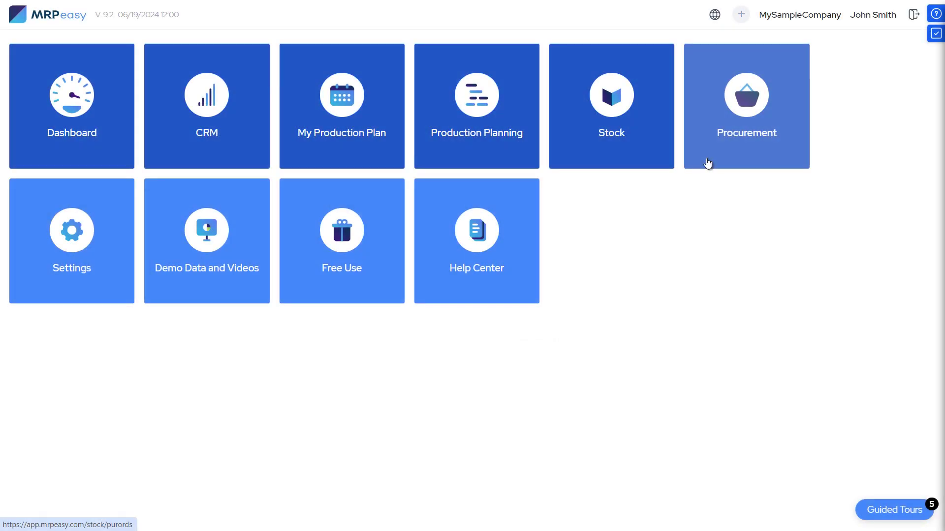
Go from the First Subcontractors Ltd. vendor record to a new BOM form for A00004 Wooden table.
{"action": "left_click", "coordinate": [707, 163]}
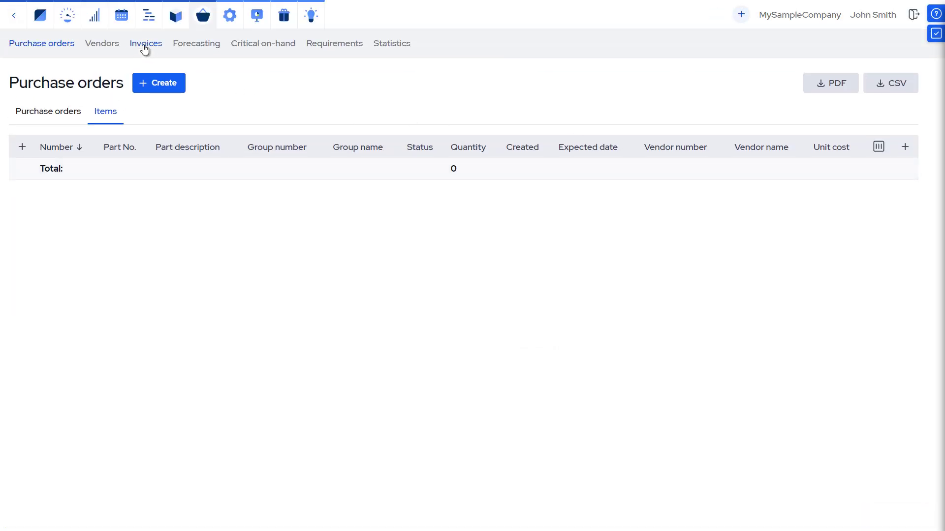
{"action": "left_click", "coordinate": [115, 46]}
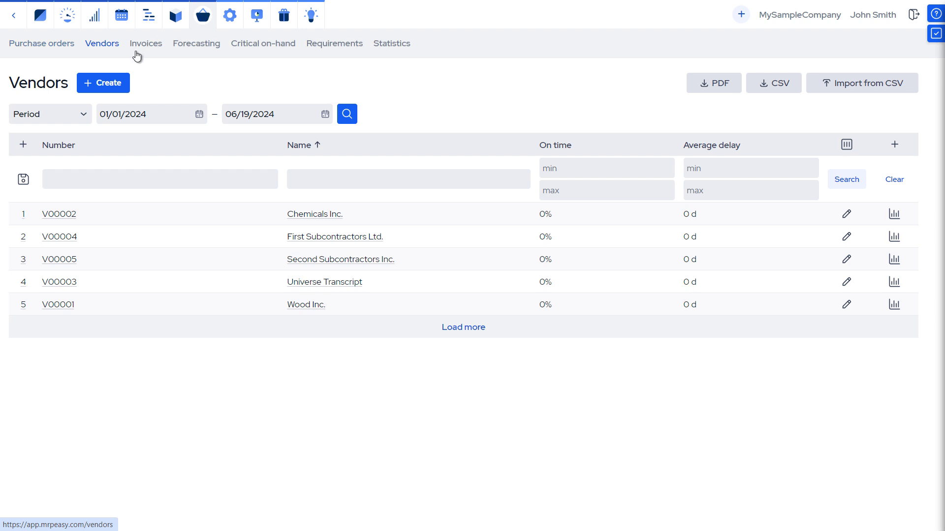
{"action": "left_click", "coordinate": [321, 242]}
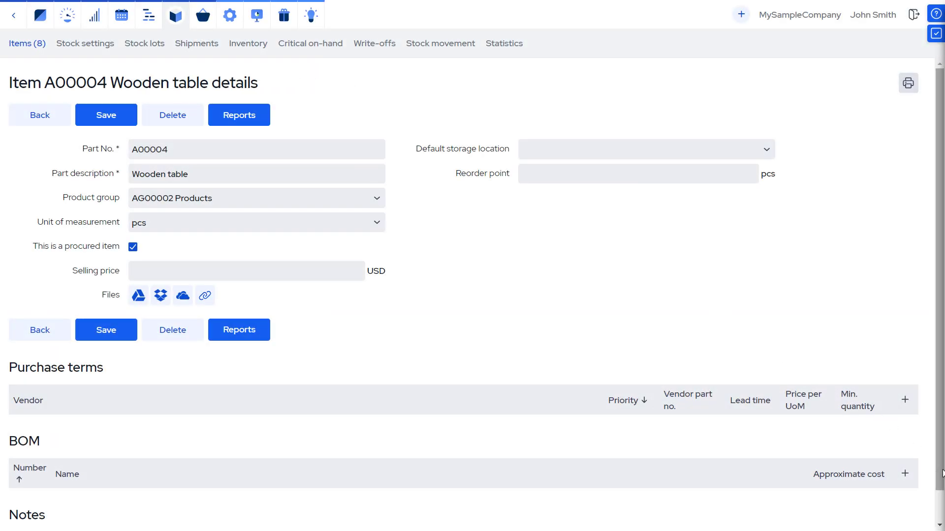
{"action": "left_click", "coordinate": [905, 474]}
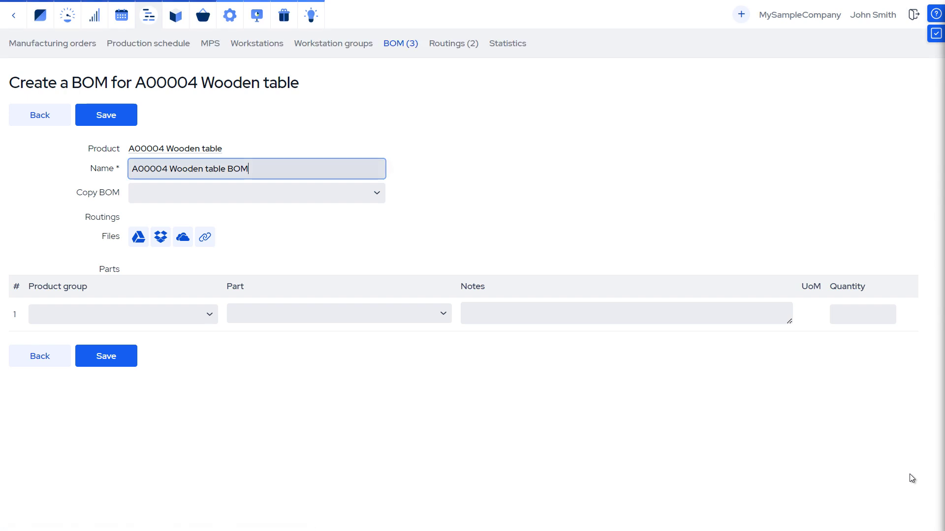
Save BOM 'A00004 Wooden table BOM Subcontracting method 1' with 4 A00002 Table legs and 1 A00001 Table top.
{"action": "type", "text": "Subcontracting method 1"}
{"action": "left_click", "coordinate": [444, 316]}
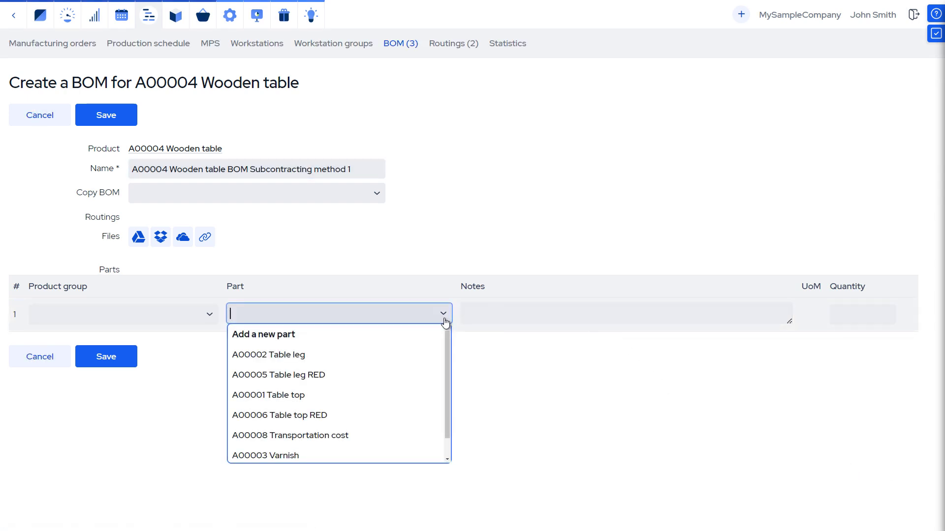
{"action": "left_click", "coordinate": [399, 364]}
{"action": "left_click", "coordinate": [826, 314]}
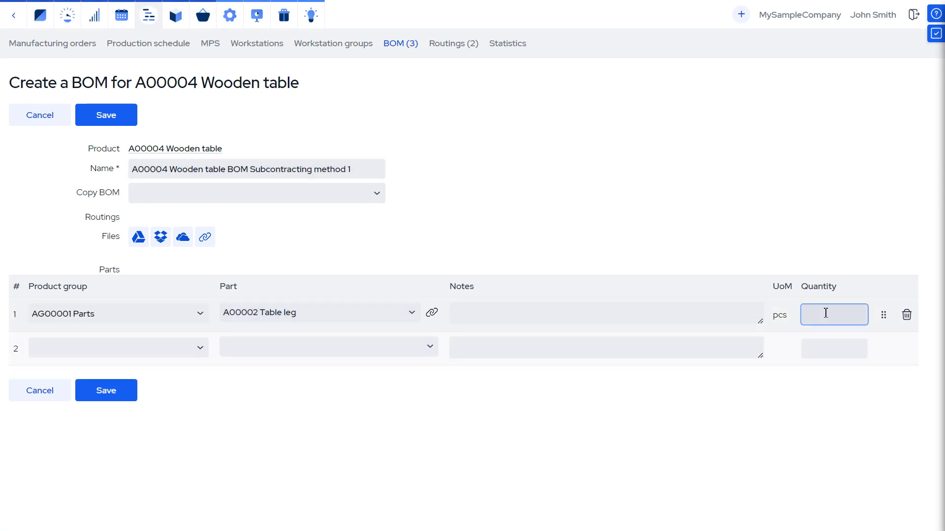
{"action": "type", "text": "4"}
{"action": "left_click", "coordinate": [429, 349]}
{"action": "left_click", "coordinate": [429, 348]}
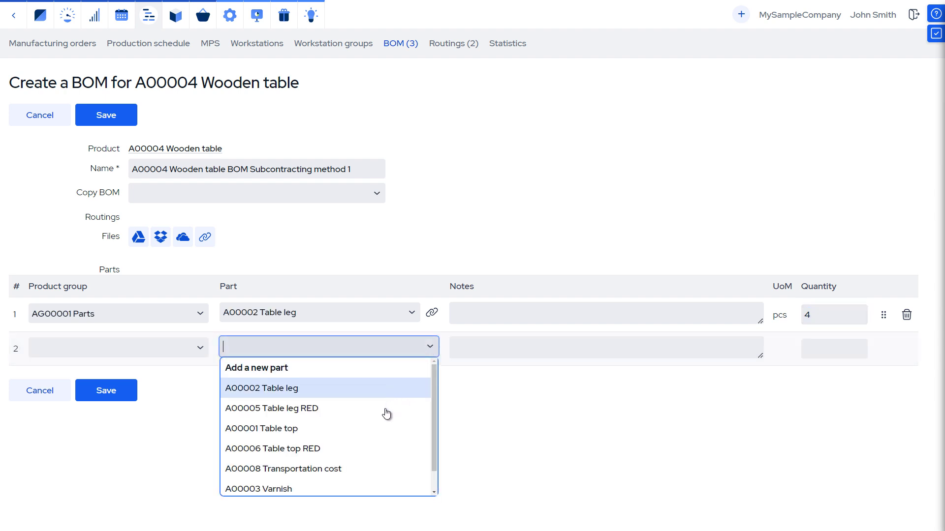
{"action": "left_click", "coordinate": [378, 436]}
{"action": "left_click", "coordinate": [809, 348]}
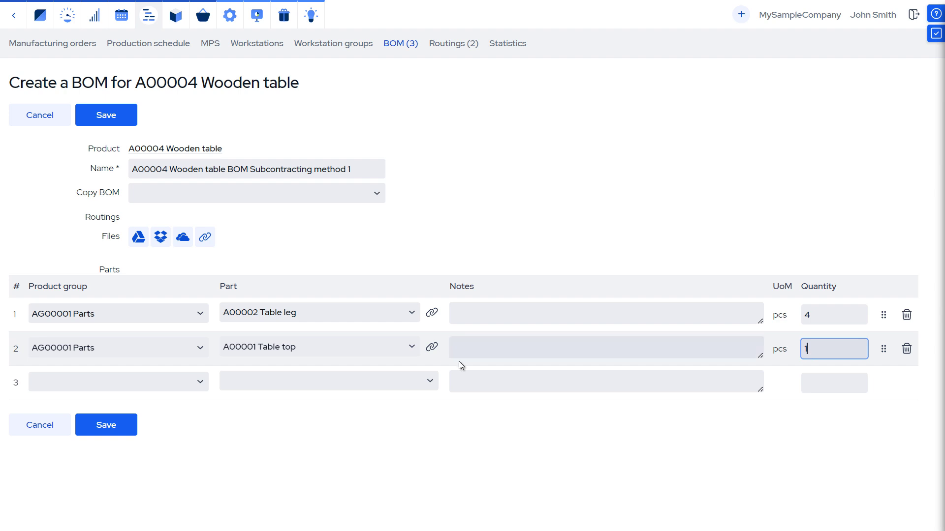
{"action": "left_click", "coordinate": [101, 426]}
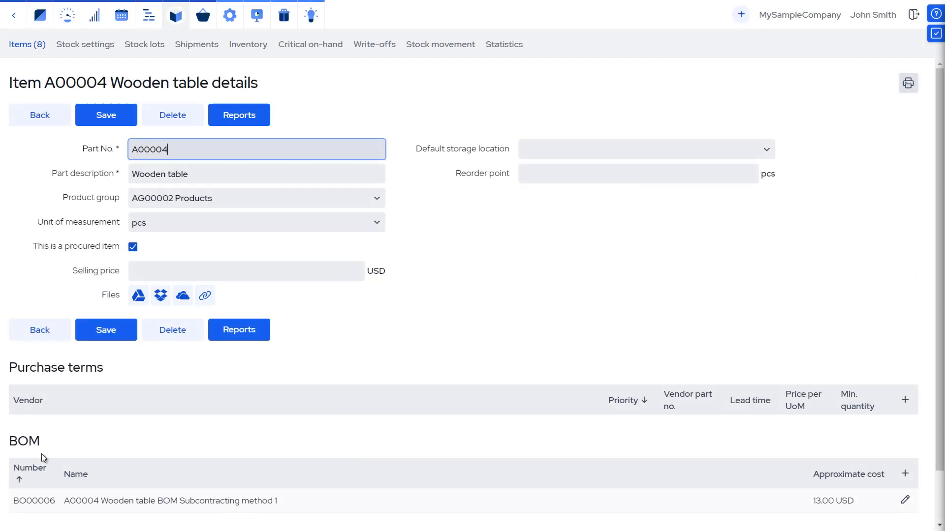
Add a Wooden table purchase term from First Subcontractors Ltd. at 20 USD with a 3-day lead time.
{"action": "left_click", "coordinate": [905, 400]}
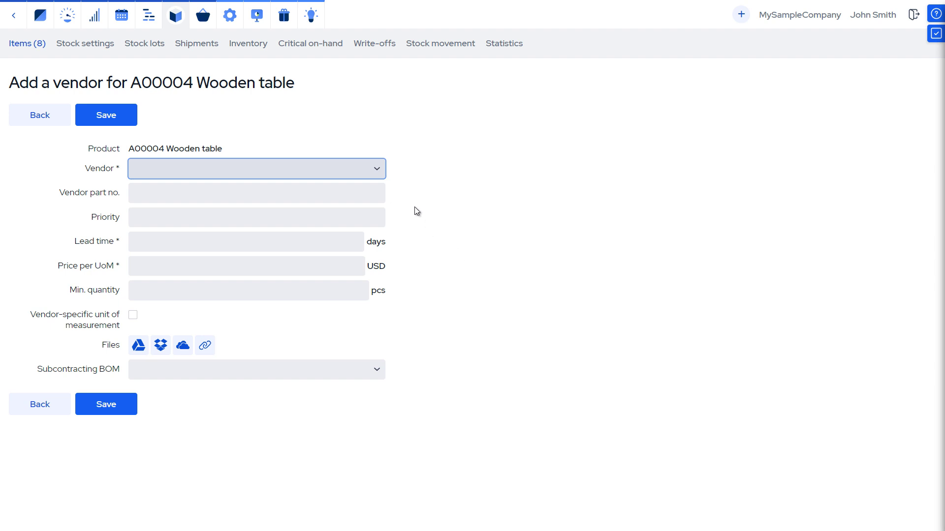
{"action": "left_click", "coordinate": [379, 174]}
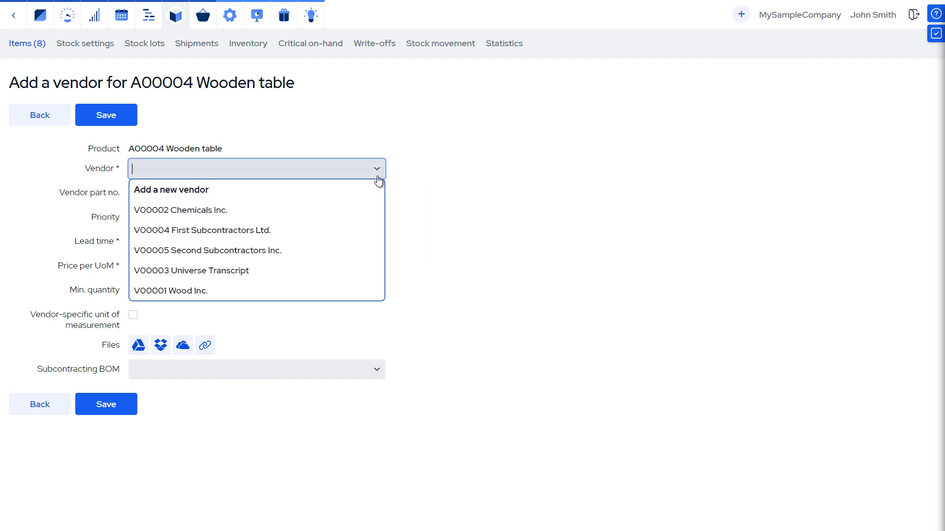
{"action": "left_click", "coordinate": [342, 236]}
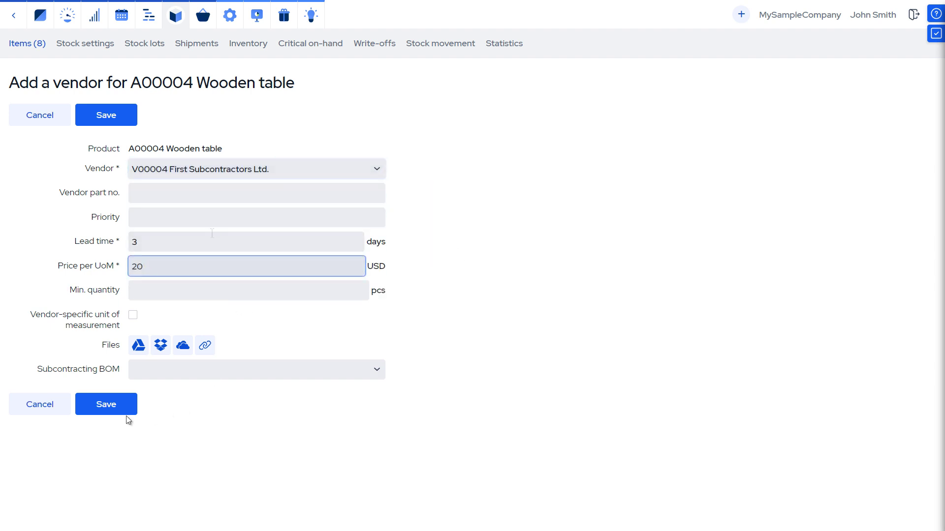
{"action": "left_click", "coordinate": [104, 415]}
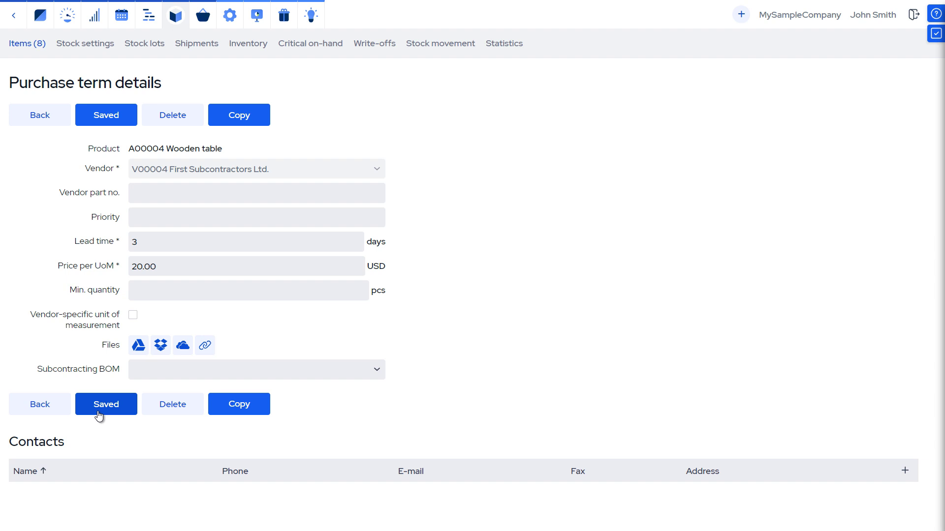
Assign BOM BO00006 Subcontracting method 1 as the purchase term's subcontracting BOM.
{"action": "left_click", "coordinate": [378, 378]}
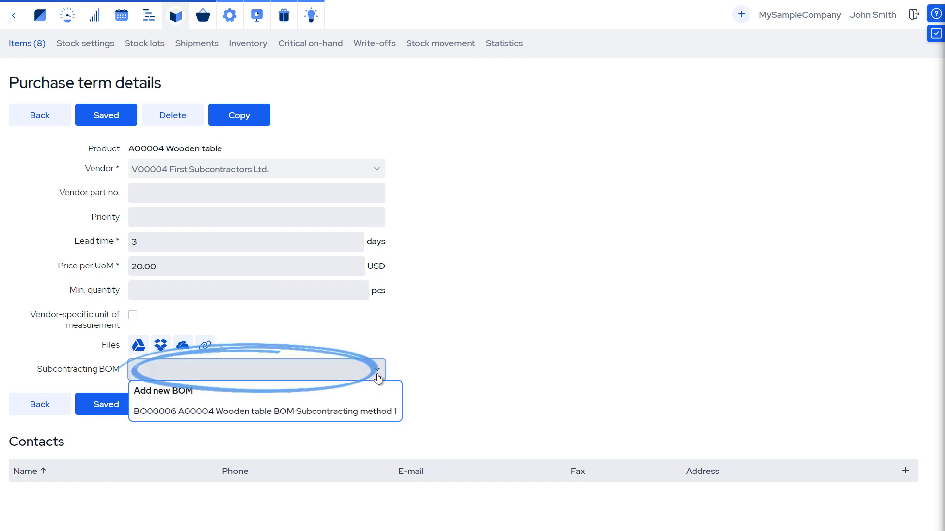
{"action": "left_click", "coordinate": [341, 416]}
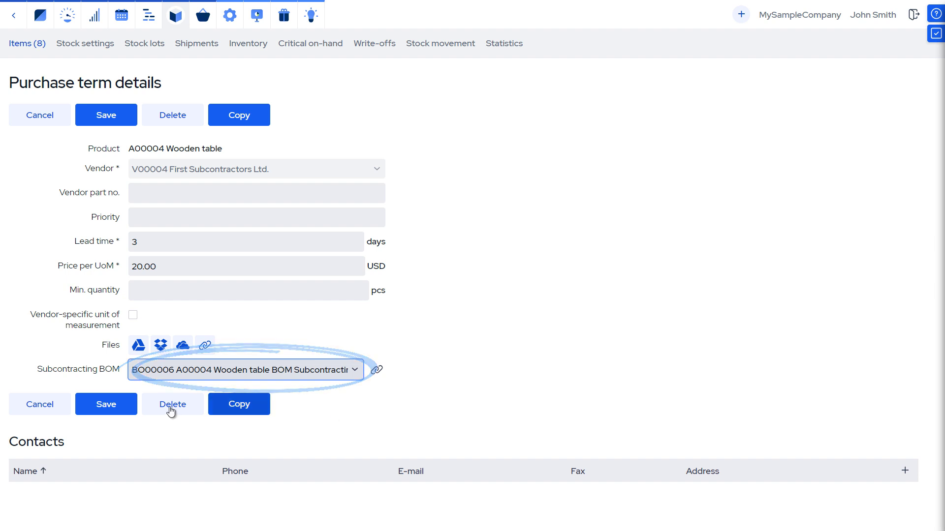
{"action": "left_click", "coordinate": [93, 411]}
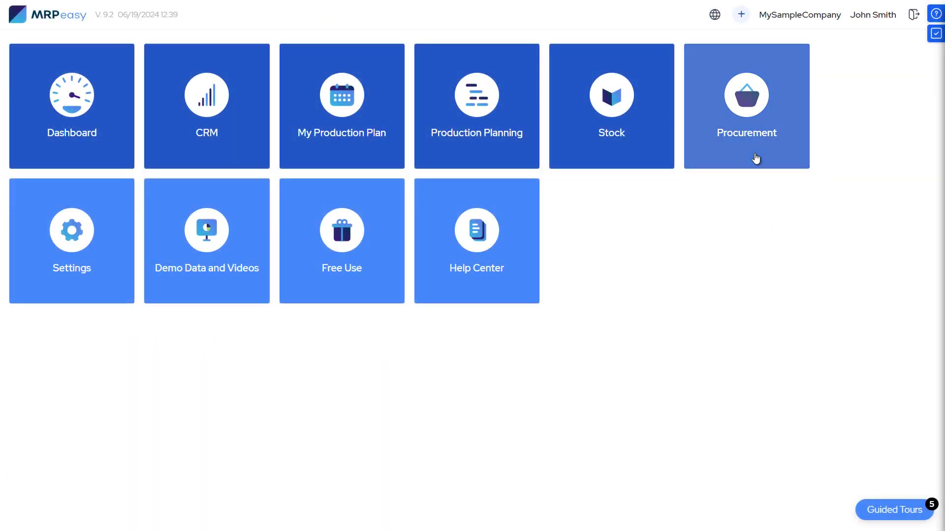
Create purchase order PO00021 with First Subcontractors Ltd. for 100 A00004 Wooden tables.
{"action": "left_click", "coordinate": [756, 158]}
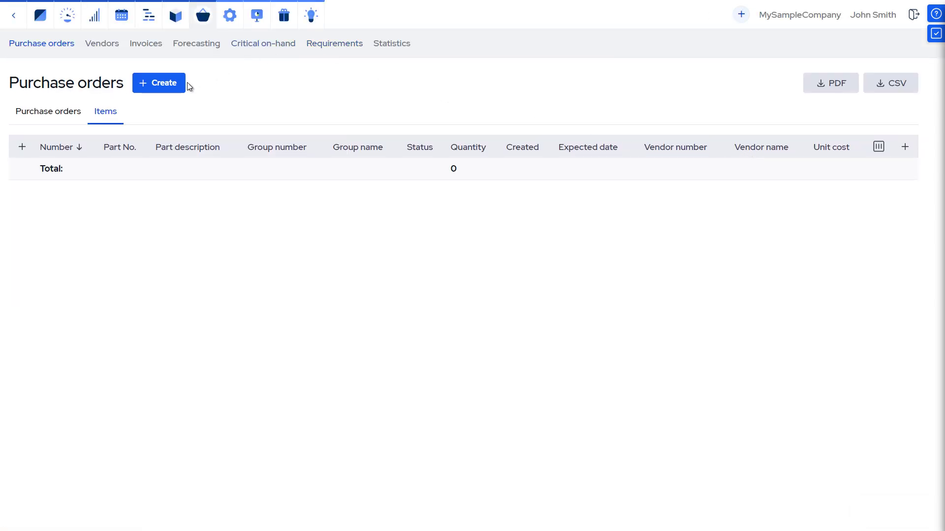
{"action": "left_click", "coordinate": [171, 86]}
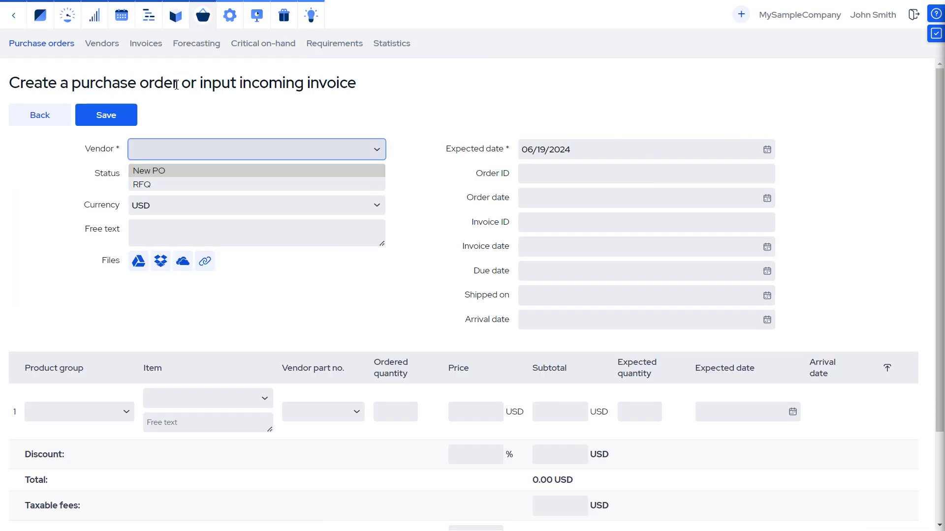
{"action": "left_click", "coordinate": [377, 150]}
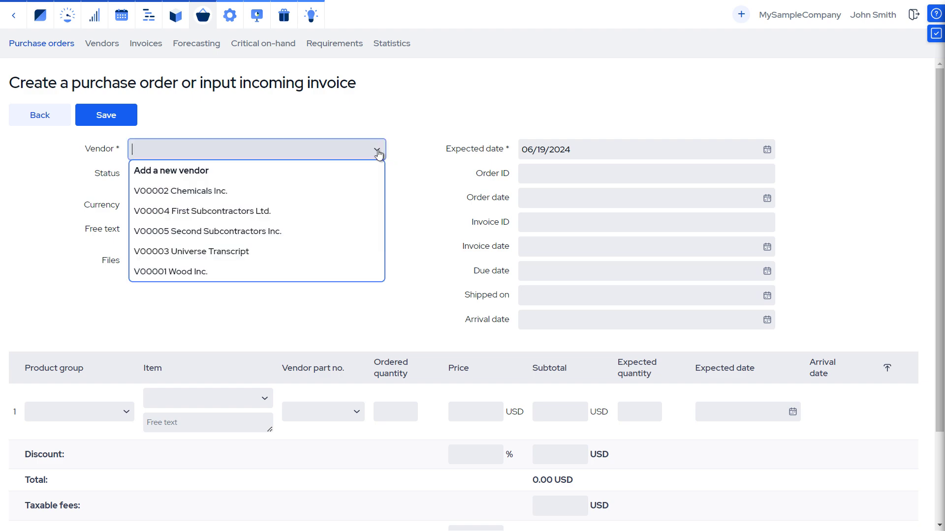
{"action": "left_click", "coordinate": [343, 212]}
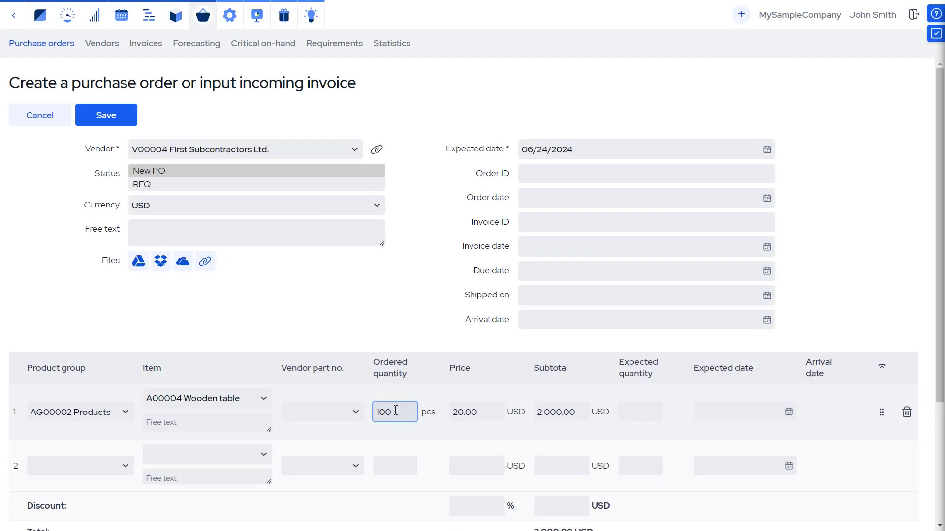
{"action": "left_click", "coordinate": [108, 114]}
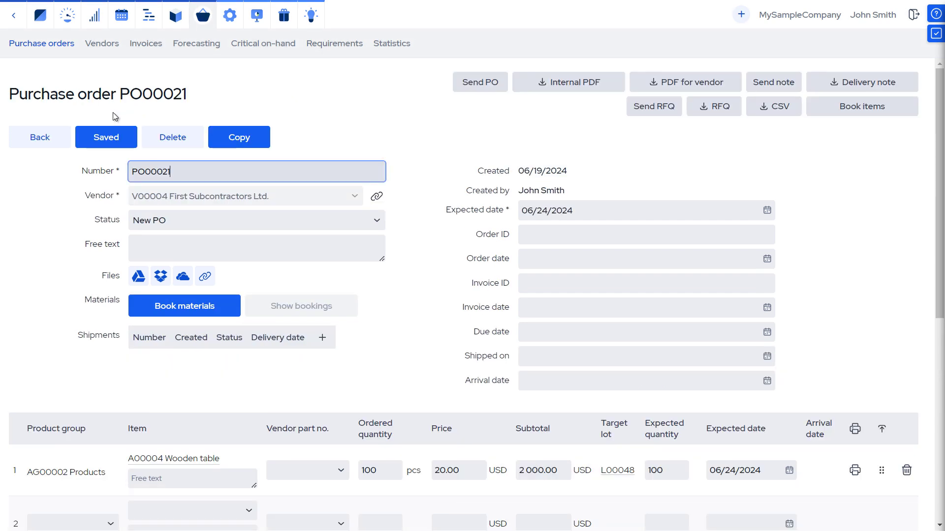
Book 400 Table legs and 100 Table tops for PO00021 and review the bookings.
{"action": "left_click", "coordinate": [225, 303]}
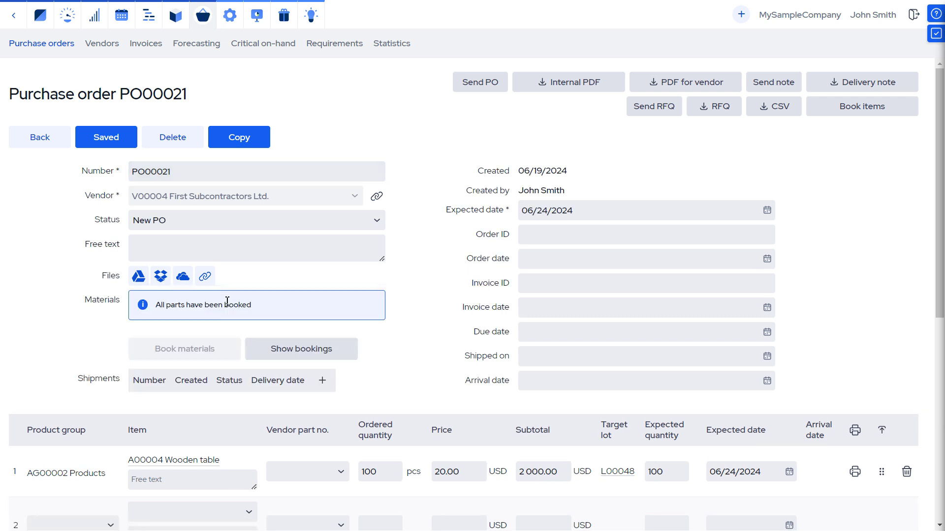
{"action": "left_click", "coordinate": [273, 351]}
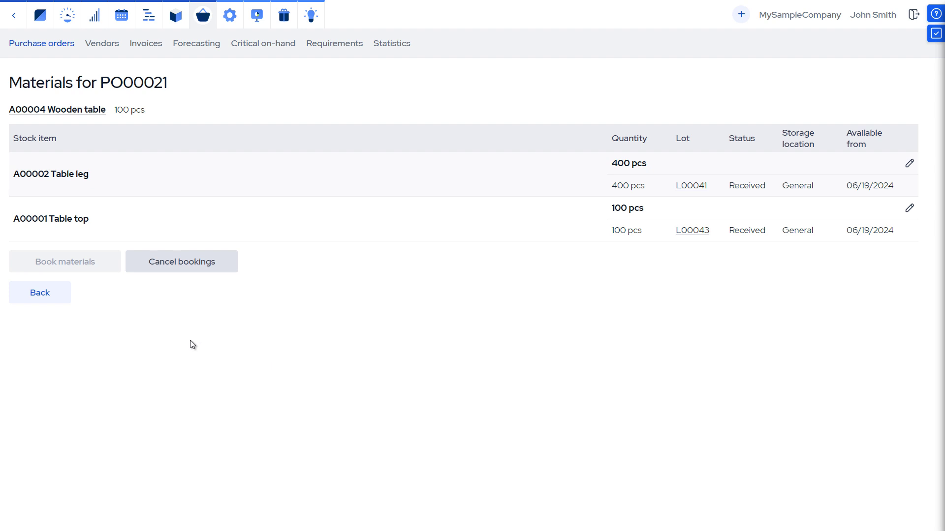
{"action": "left_click", "coordinate": [45, 299]}
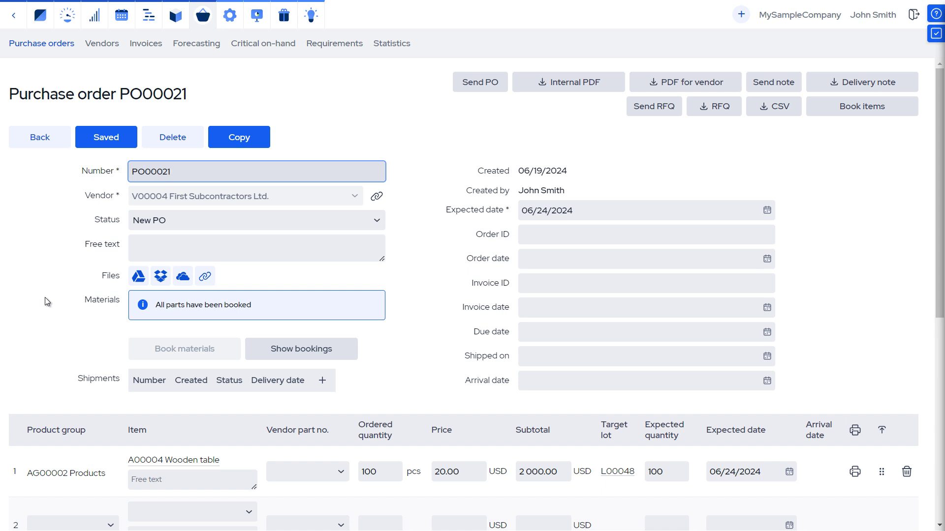
Create a shipment dated today for PO00021 and pick all booked legs and tops into it.
{"action": "left_click", "coordinate": [324, 382]}
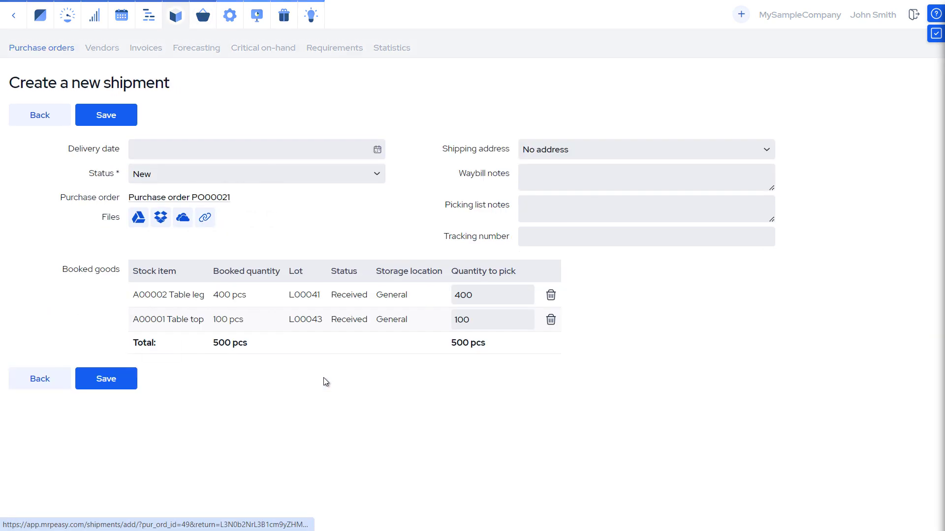
{"action": "left_click", "coordinate": [258, 362]}
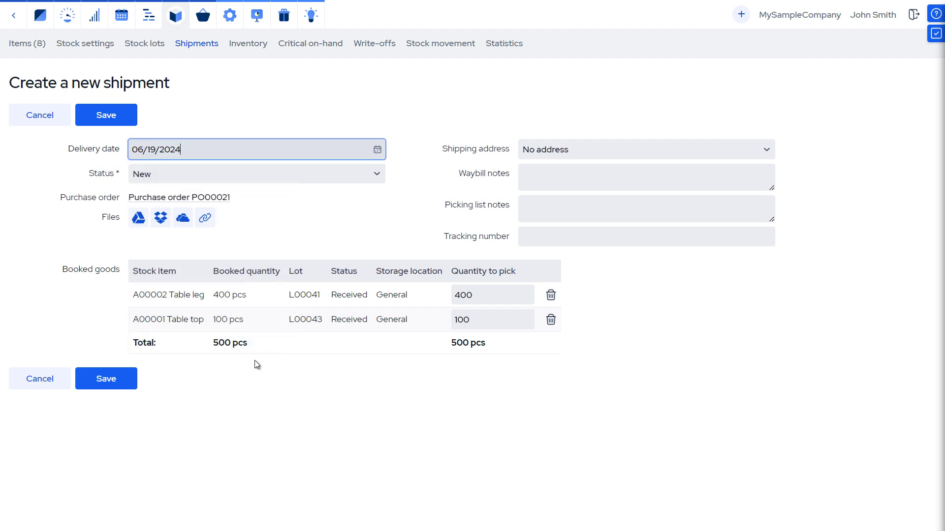
{"action": "left_click", "coordinate": [118, 378]}
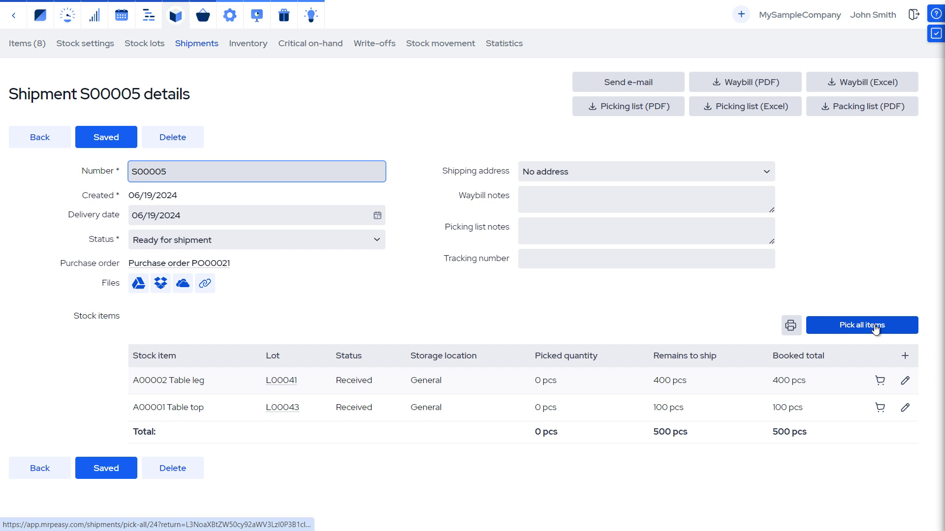
{"action": "left_click", "coordinate": [875, 329]}
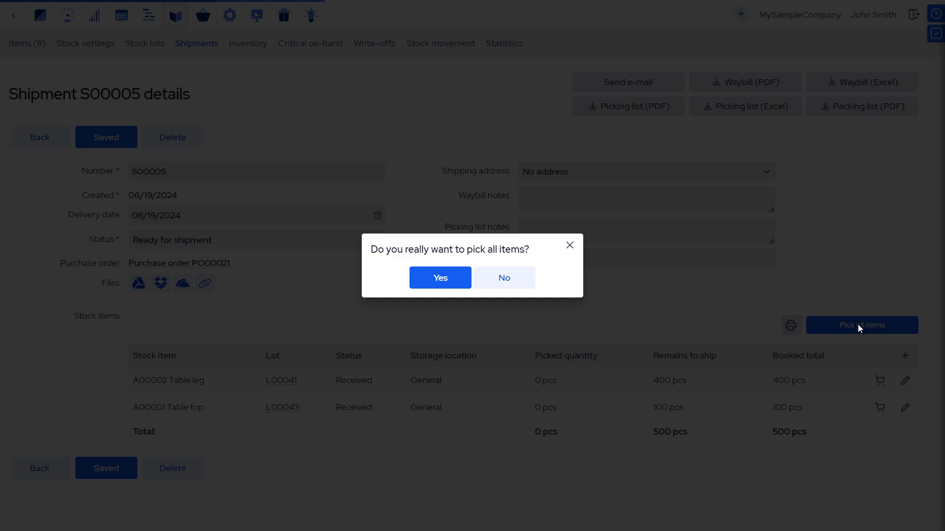
{"action": "left_click", "coordinate": [455, 276]}
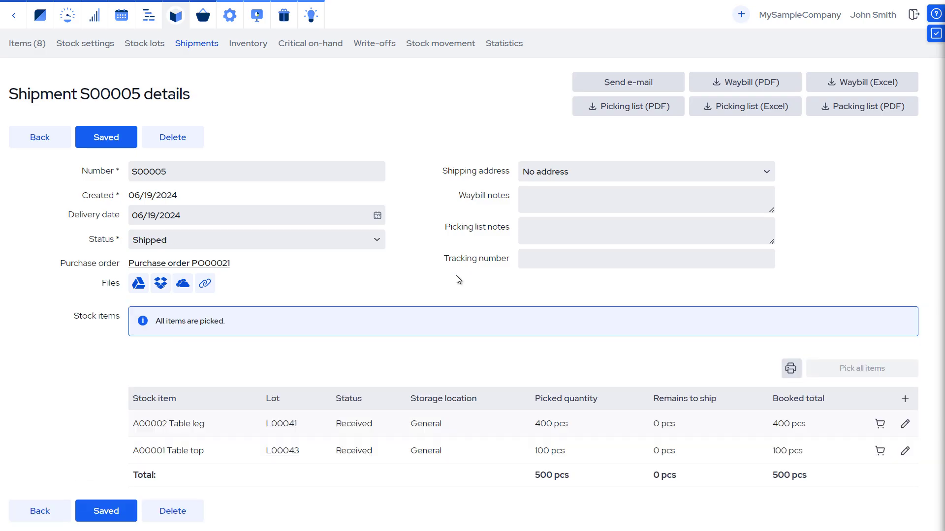
{"action": "left_click", "coordinate": [180, 264]}
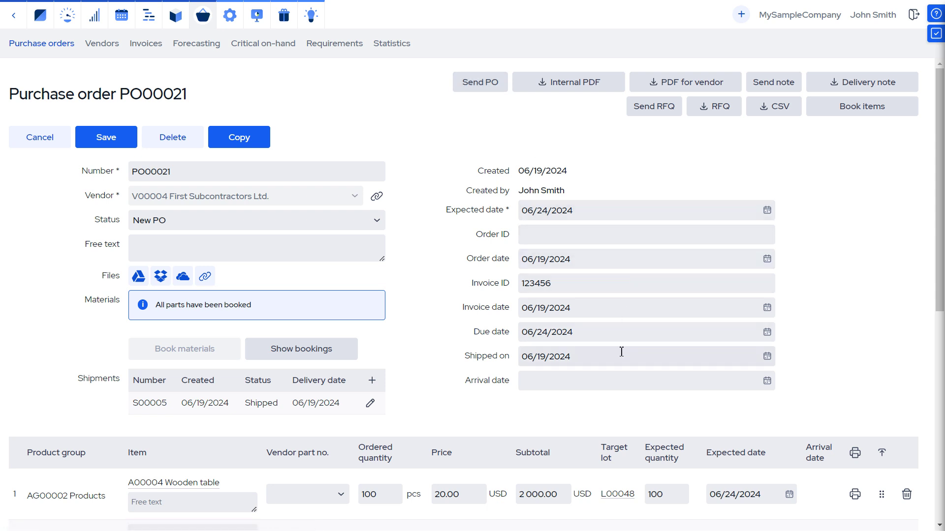
Set PO00021's arrival date to 06/19/2024 12:07 and save it as arrived.
{"action": "left_click", "coordinate": [615, 379]}
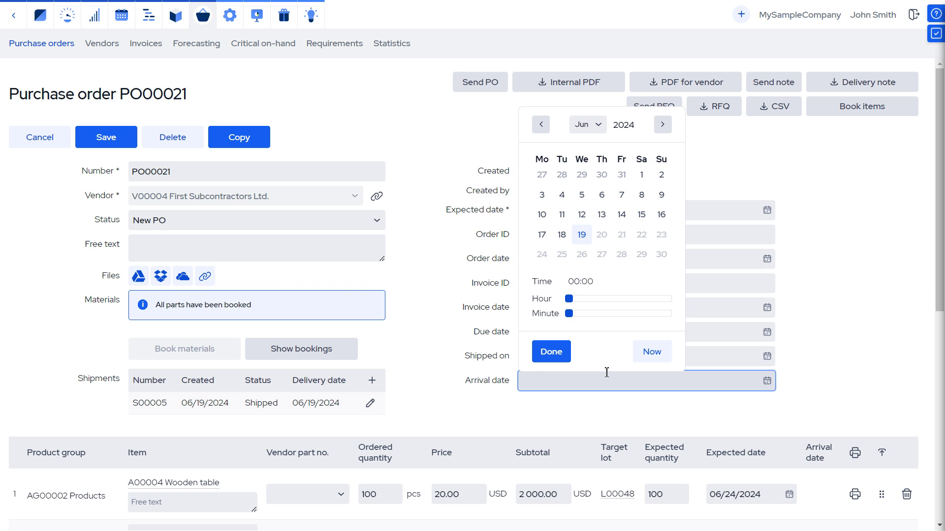
{"action": "left_click", "coordinate": [655, 352]}
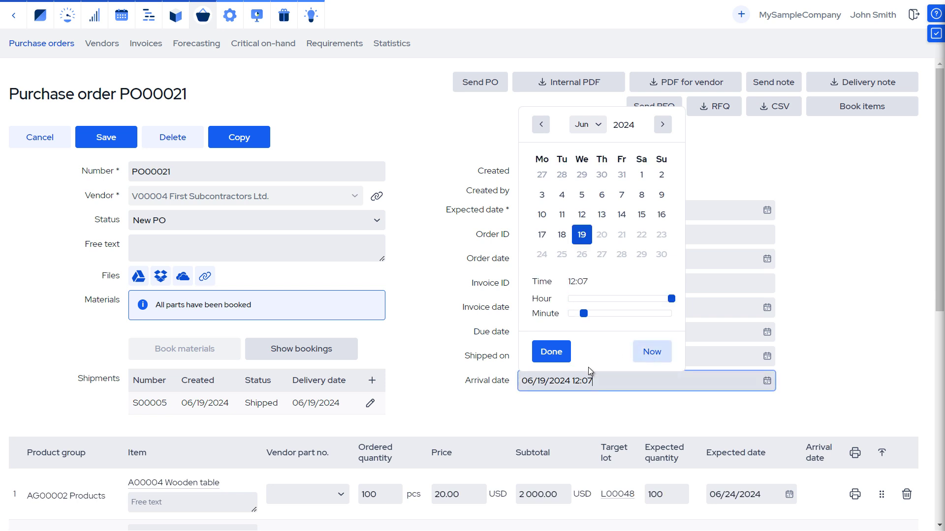
{"action": "left_click", "coordinate": [554, 351]}
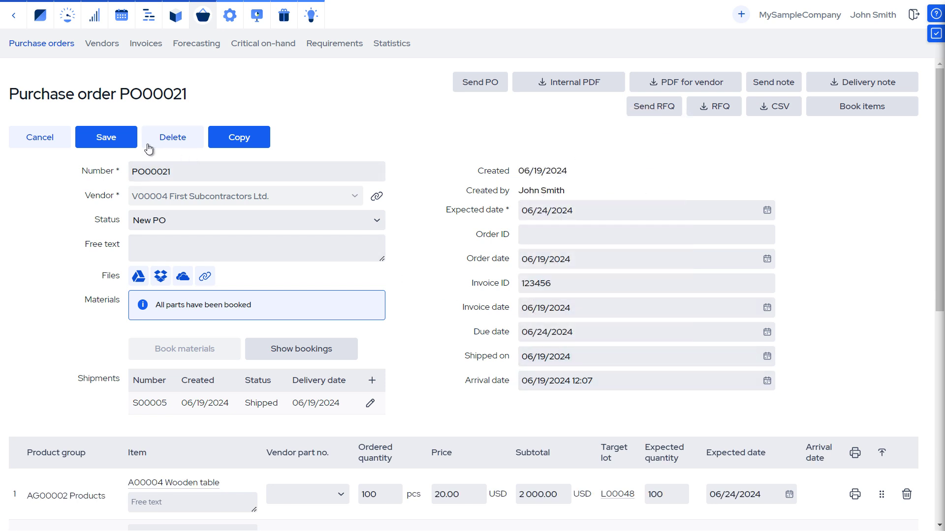
{"action": "left_click", "coordinate": [118, 137]}
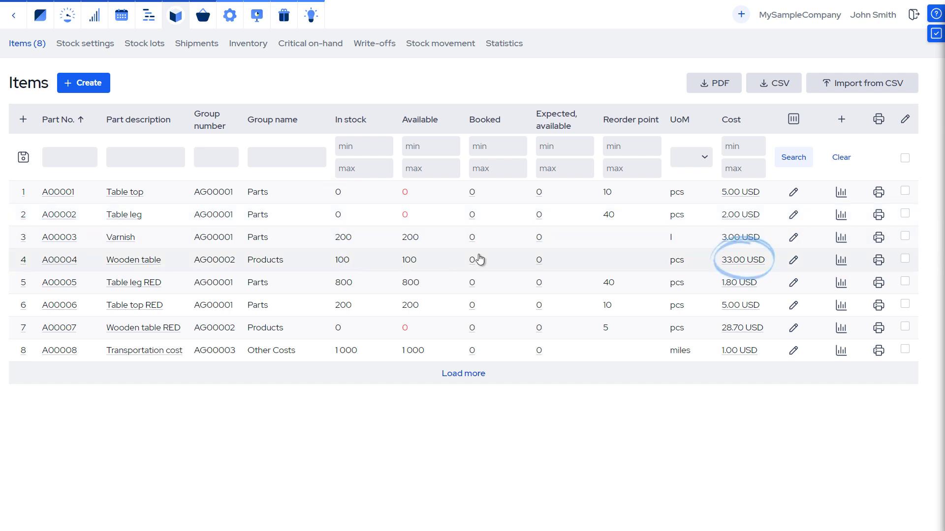
Check the 33.00 USD Wooden table cost breakdown, then open the A00007 Wooden table RED item.
{"action": "left_click", "coordinate": [735, 264]}
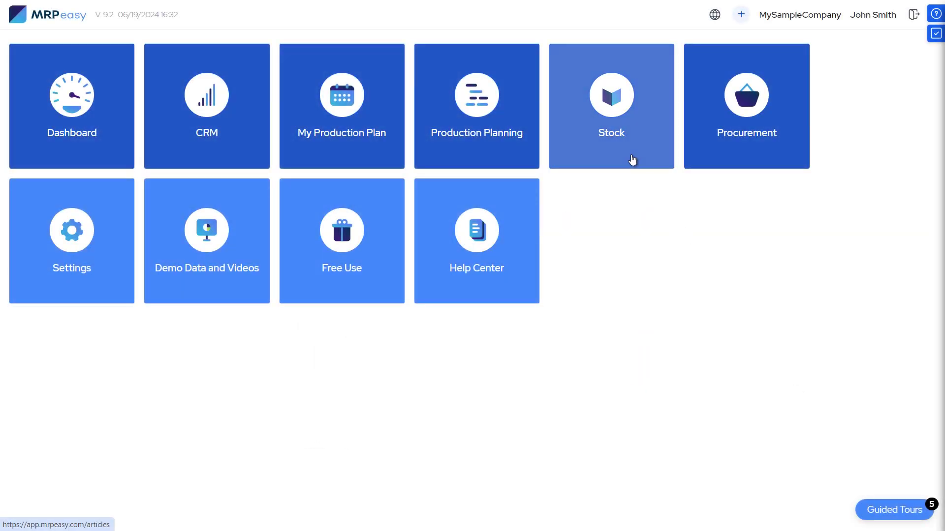
{"action": "left_click", "coordinate": [632, 160]}
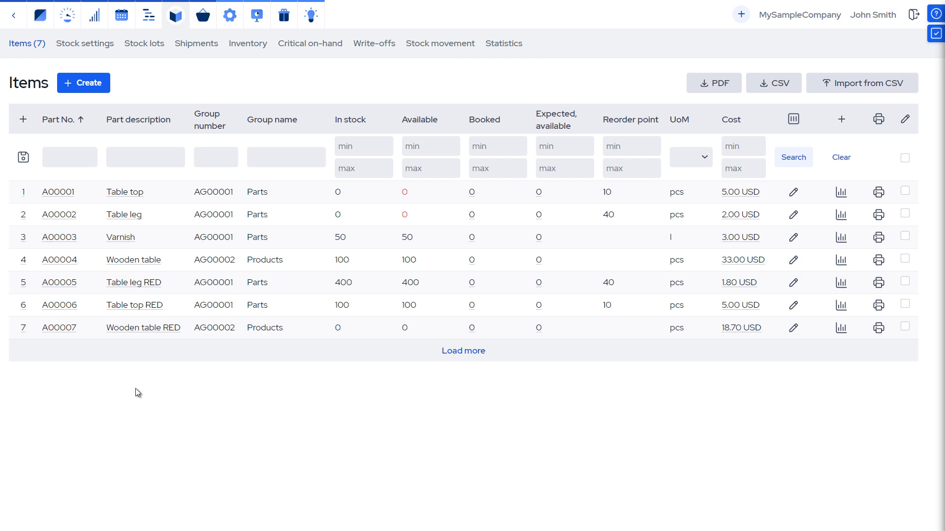
{"action": "left_click", "coordinate": [137, 333]}
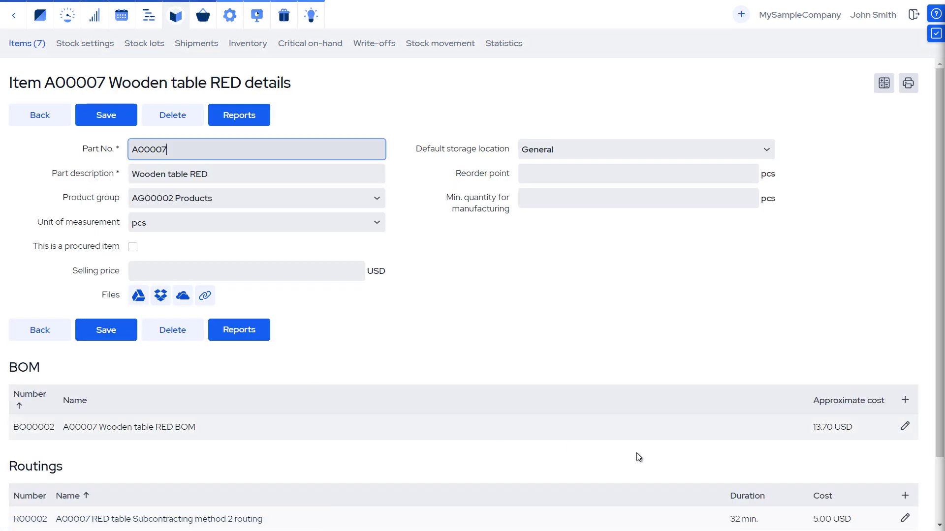
Add Painting by Second Subcontractors Inc. to routing R00002 with 1440 setup and 10 variable cost.
{"action": "left_click", "coordinate": [903, 520]}
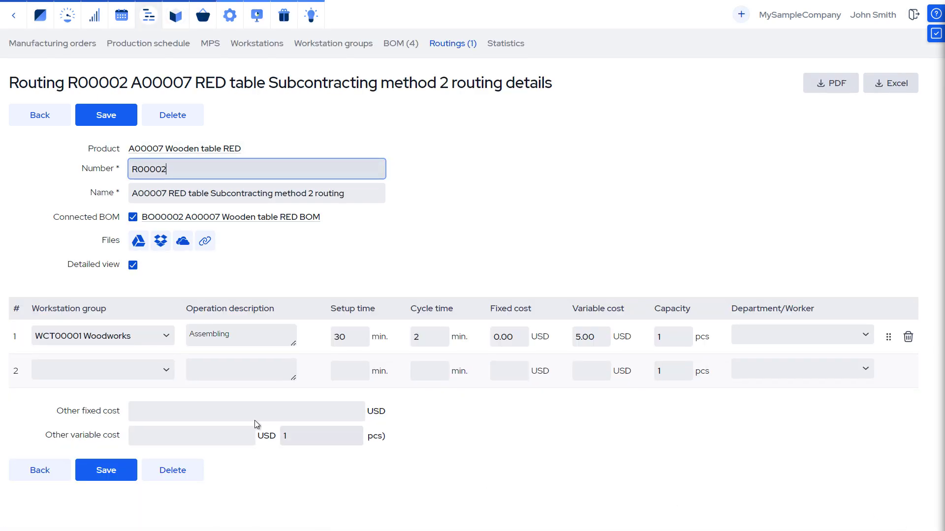
{"action": "left_click", "coordinate": [167, 370]}
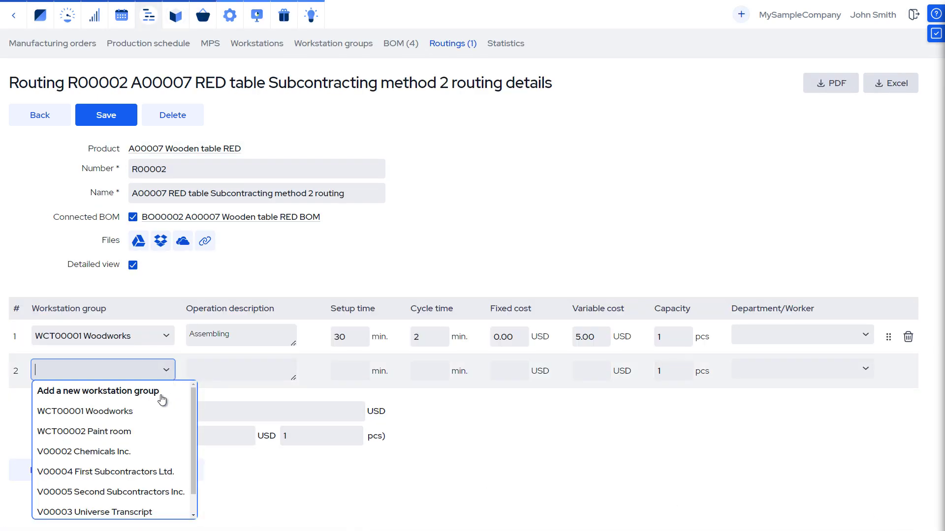
{"action": "left_click", "coordinate": [145, 492]}
{"action": "left_click", "coordinate": [211, 374]}
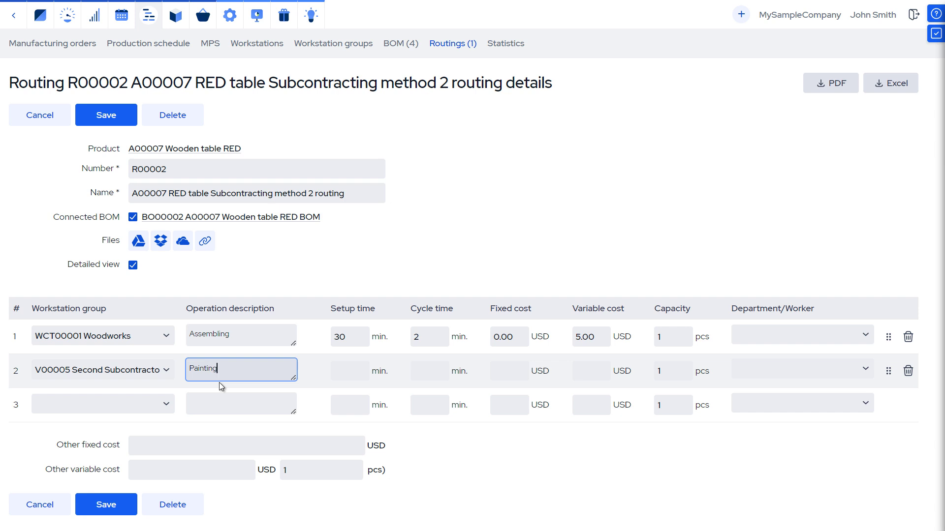
{"action": "key", "text": "Tab"}
{"action": "type", "text": "1440"}
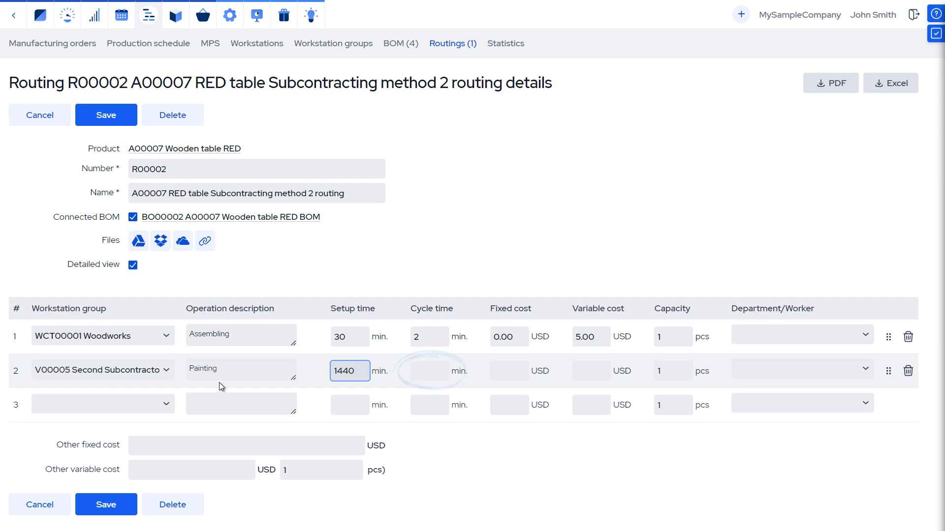
{"action": "key", "text": "Tab"}
{"action": "key", "text": "Tab"}
{"action": "key", "text": "Tab"}
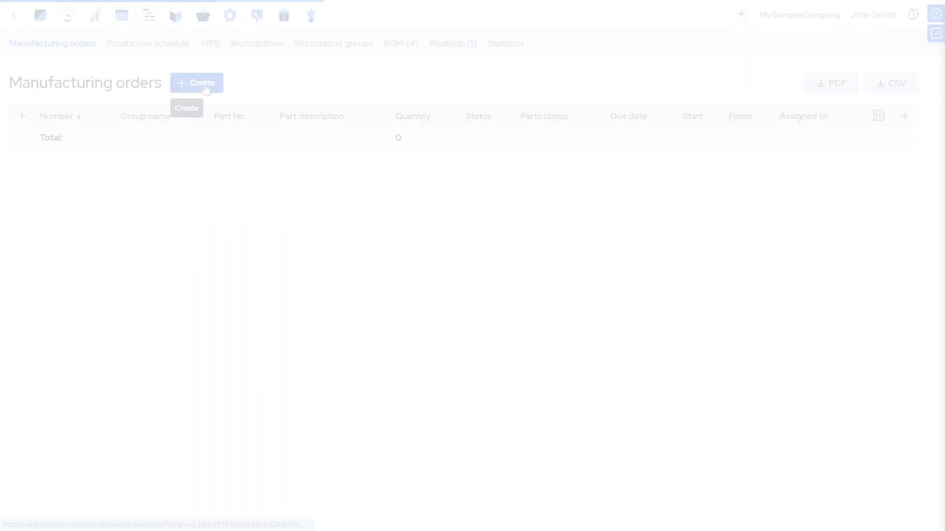
{"action": "left_click", "coordinate": [205, 85]}
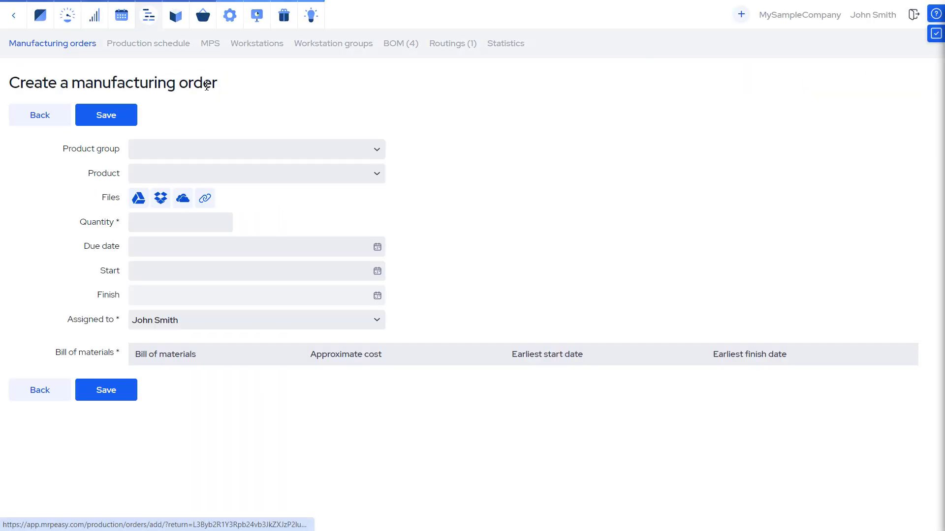
Create manufacturing order MO00015 for 100 pcs of A00007 Wooden table RED.
{"action": "left_click", "coordinate": [376, 176]}
{"action": "left_click", "coordinate": [312, 214]}
{"action": "left_click", "coordinate": [204, 217]}
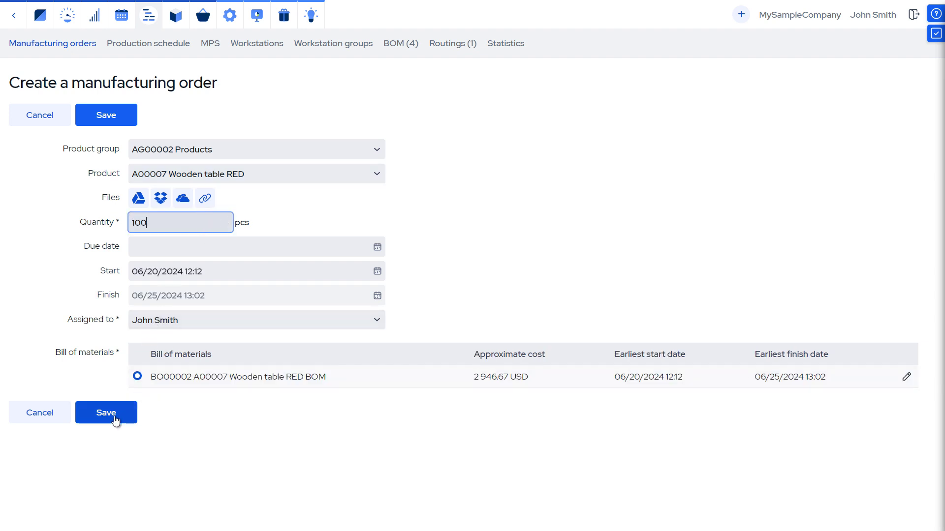
{"action": "left_click", "coordinate": [116, 420]}
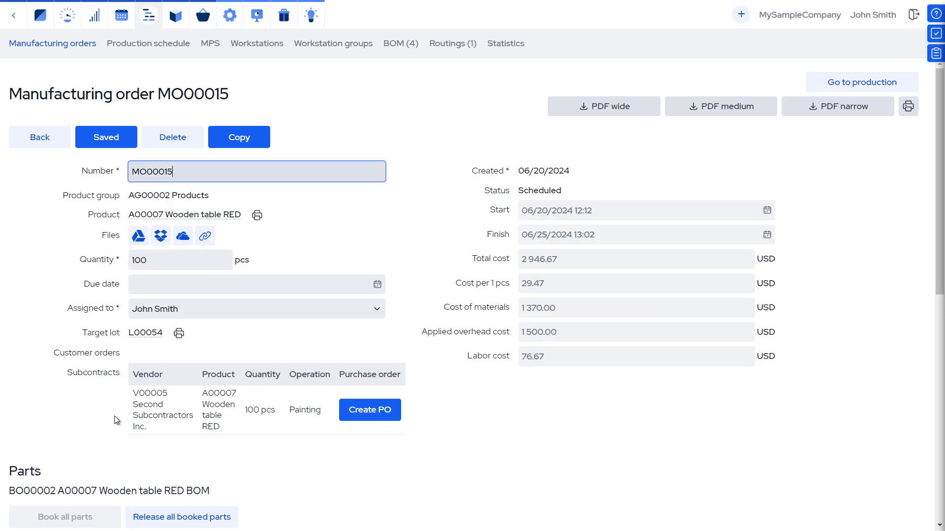
{"action": "left_click", "coordinate": [843, 83]}
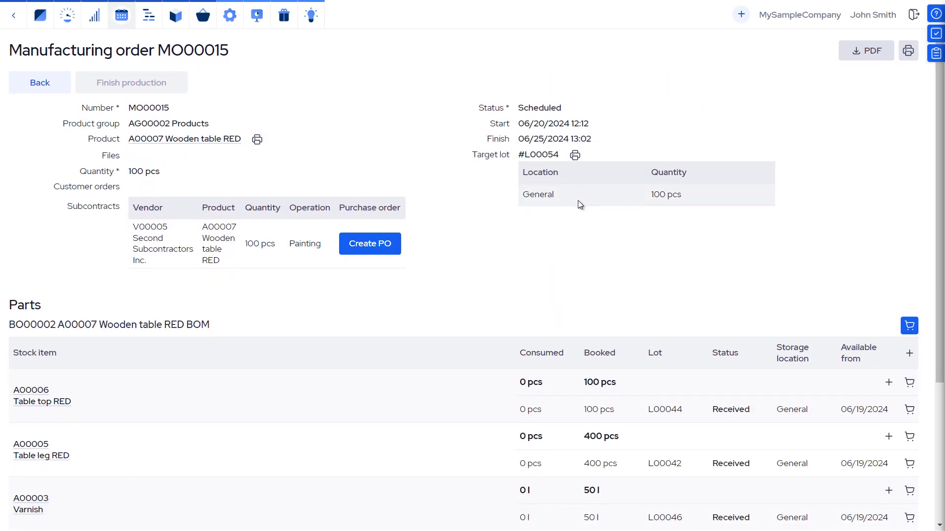
Start and finish MO00015's Assembling operation, recording 100 pcs made.
{"action": "scroll", "coordinate": [578, 200], "scroll_direction": "down", "scroll_amount": 3}
{"action": "scroll", "coordinate": [571, 197], "scroll_direction": "down", "scroll_amount": 1}
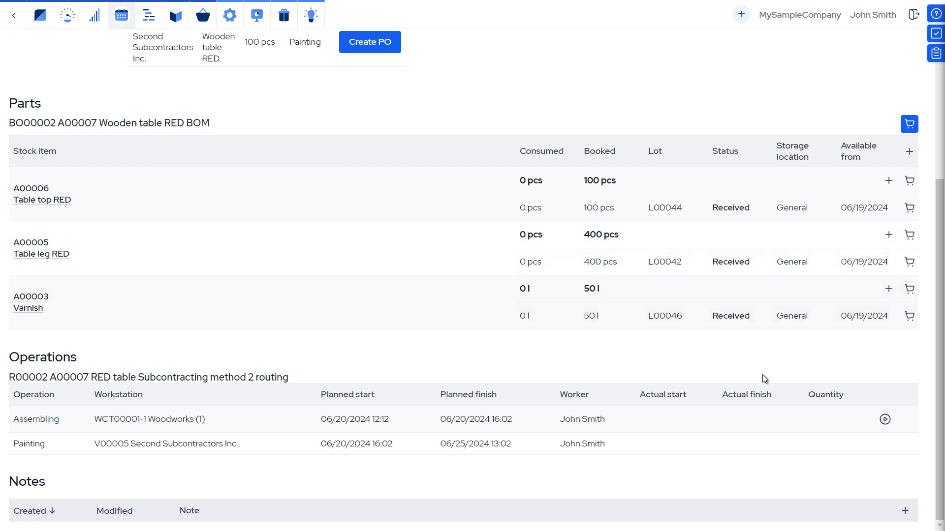
{"action": "left_click", "coordinate": [886, 420]}
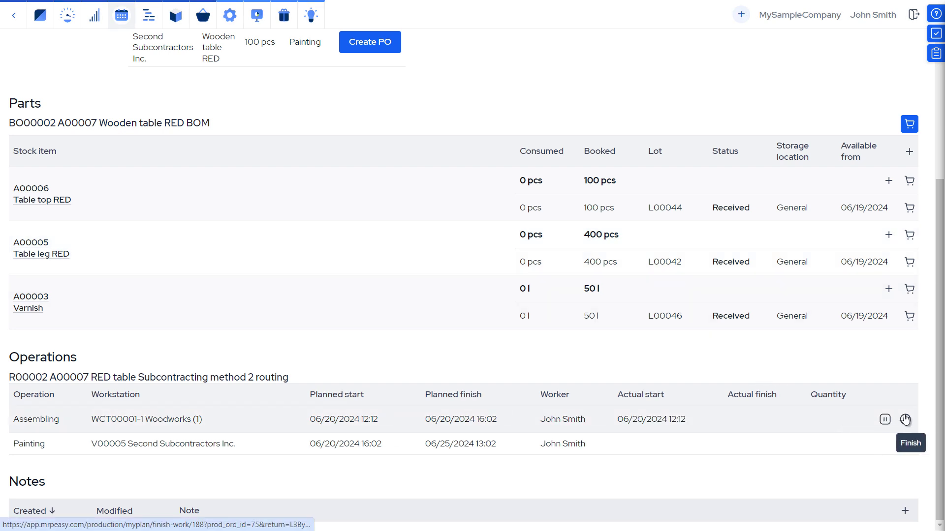
{"action": "left_click", "coordinate": [905, 419]}
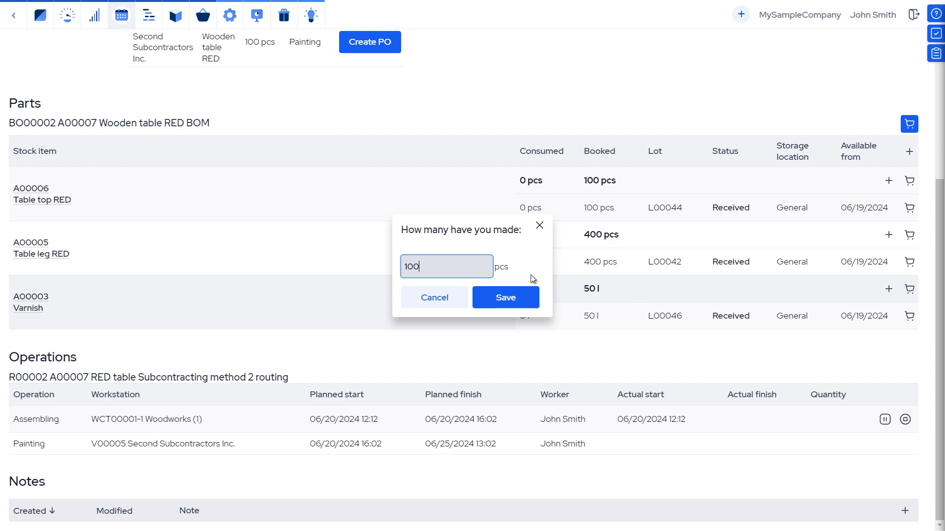
{"action": "left_click", "coordinate": [502, 297]}
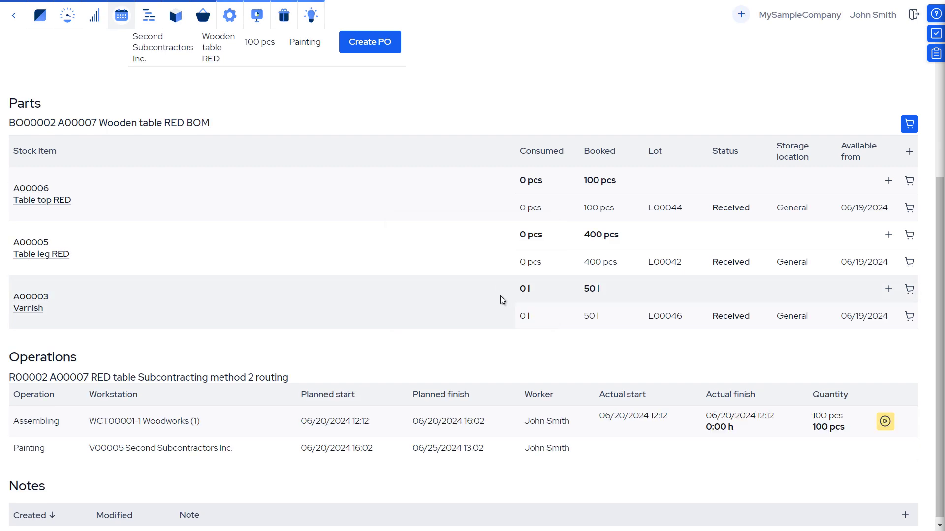
Start a purchase order for MO00015's Painting subcontract: 100 at 10.00 USD.
{"action": "scroll", "coordinate": [450, 312], "scroll_direction": "up", "scroll_amount": 3}
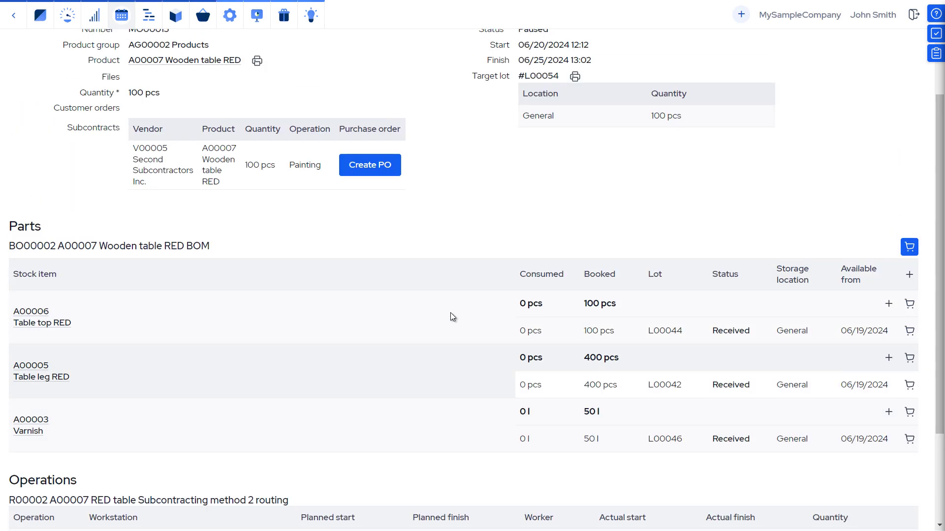
{"action": "scroll", "coordinate": [445, 303], "scroll_direction": "up", "scroll_amount": 2}
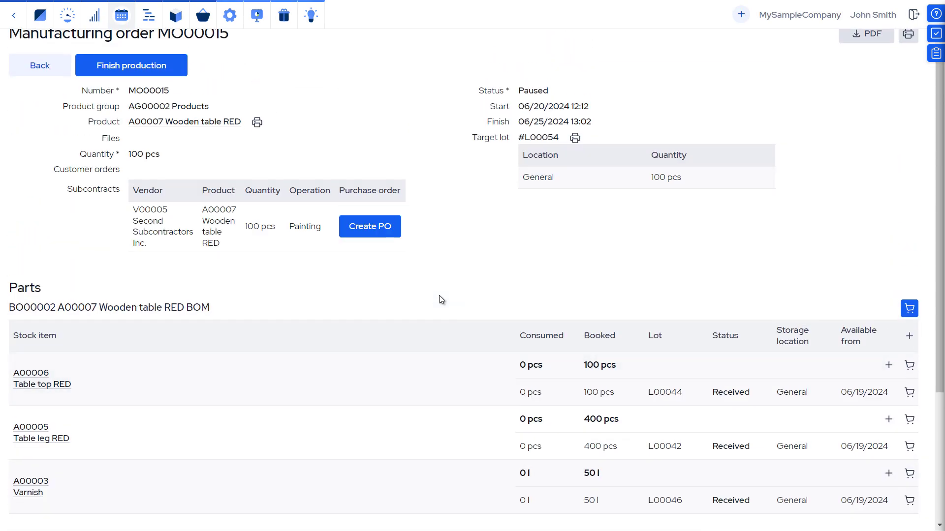
{"action": "left_click", "coordinate": [362, 235]}
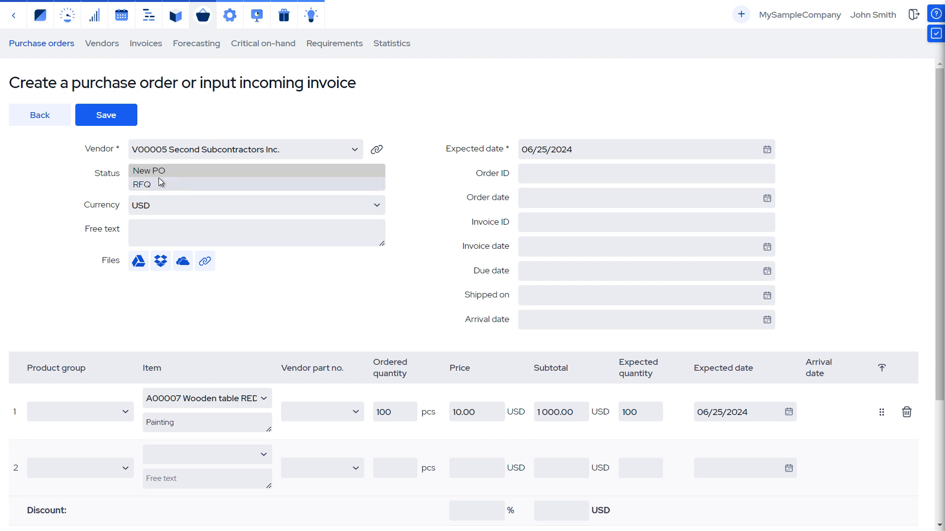
Save the new 100-pcs Wooden table RED painting purchase order.
{"action": "left_click", "coordinate": [116, 125]}
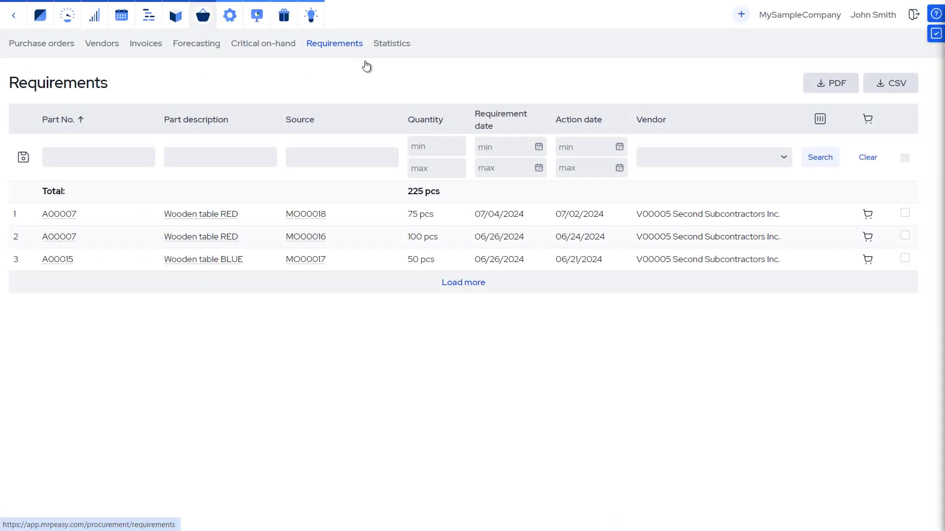
Combine all three Wooden table painting requirements into one PO, price line 1 at 12, and save.
{"action": "left_click", "coordinate": [904, 215]}
{"action": "left_click", "coordinate": [904, 159]}
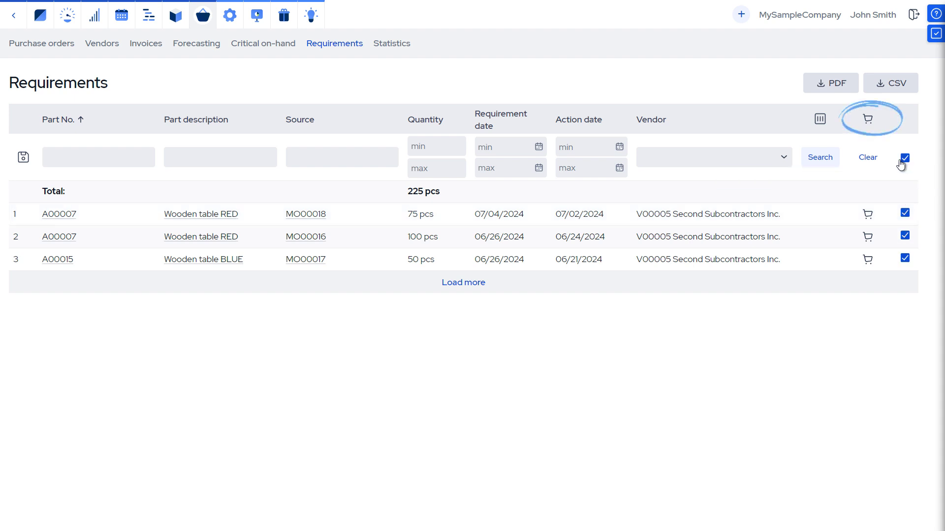
{"action": "left_click", "coordinate": [868, 121]}
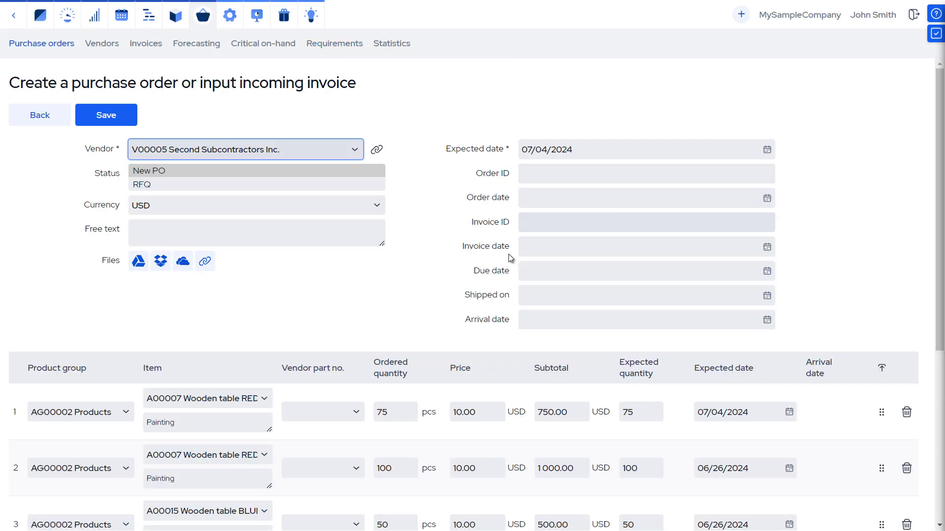
{"action": "scroll", "coordinate": [340, 302], "scroll_direction": "down", "scroll_amount": 1}
{"action": "scroll", "coordinate": [338, 308], "scroll_direction": "down", "scroll_amount": 1}
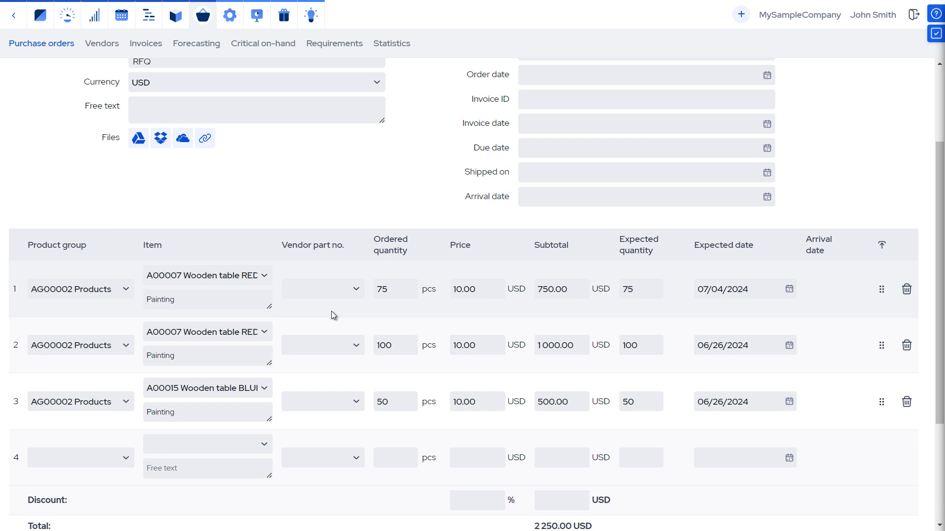
{"action": "left_click", "coordinate": [490, 293]}
{"action": "type", "text": "12"}
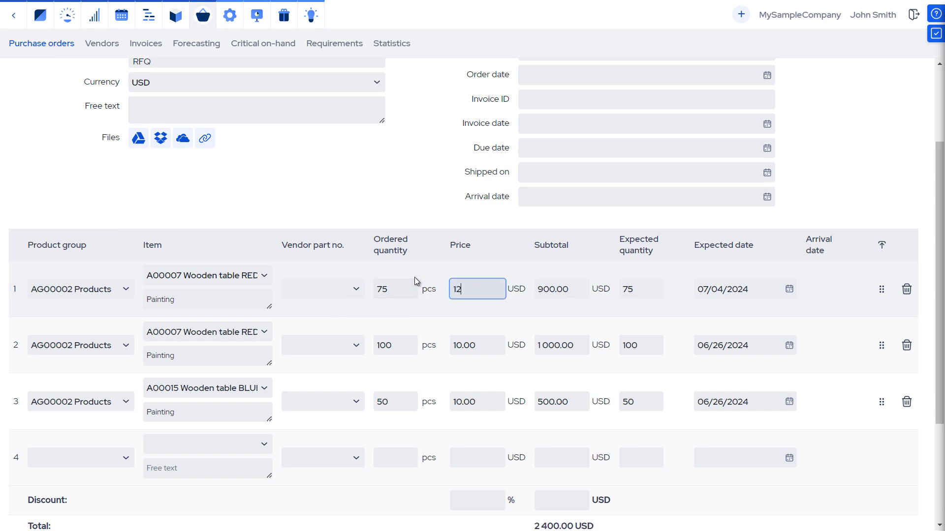
{"action": "scroll", "coordinate": [403, 253], "scroll_direction": "up", "scroll_amount": 2}
{"action": "left_click", "coordinate": [106, 112]}
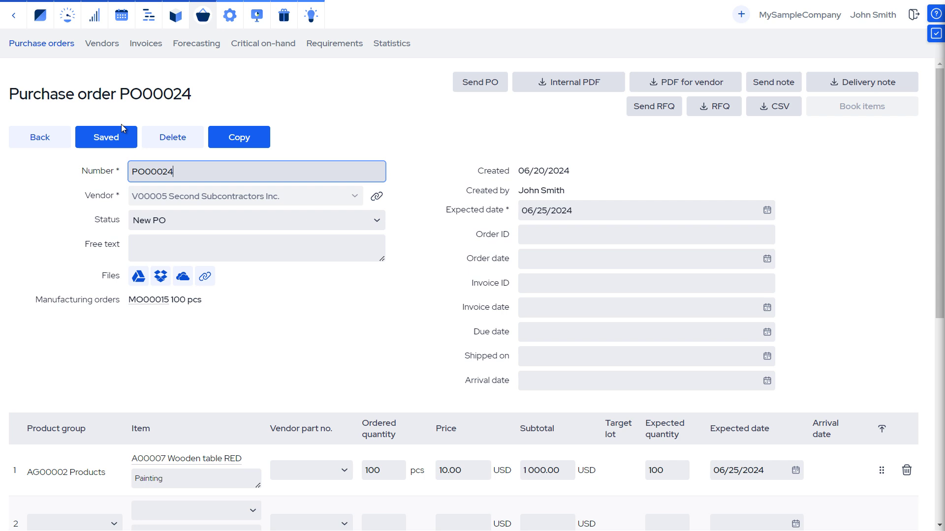
Set PO00024's shipped-on date to 06/19/2024, save it, and go back to MO00015.
{"action": "left_click", "coordinate": [541, 353]}
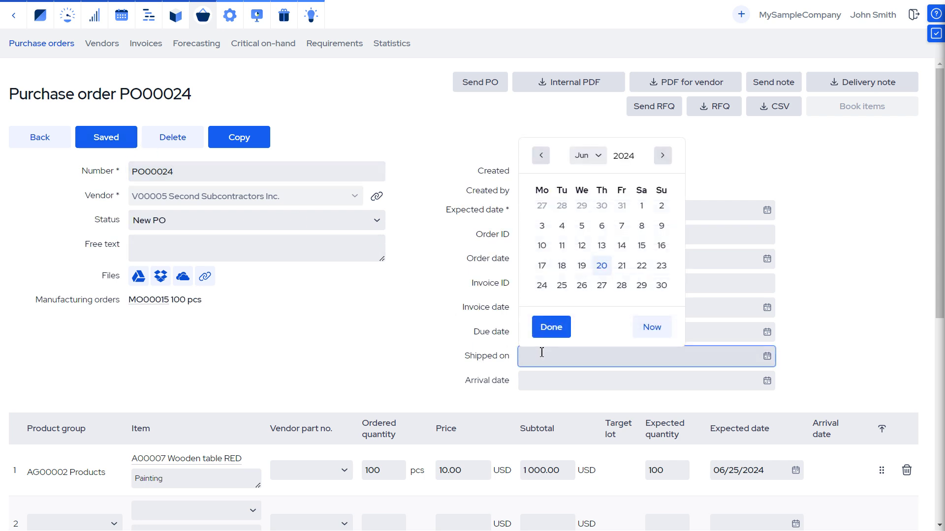
{"action": "left_click", "coordinate": [581, 266]}
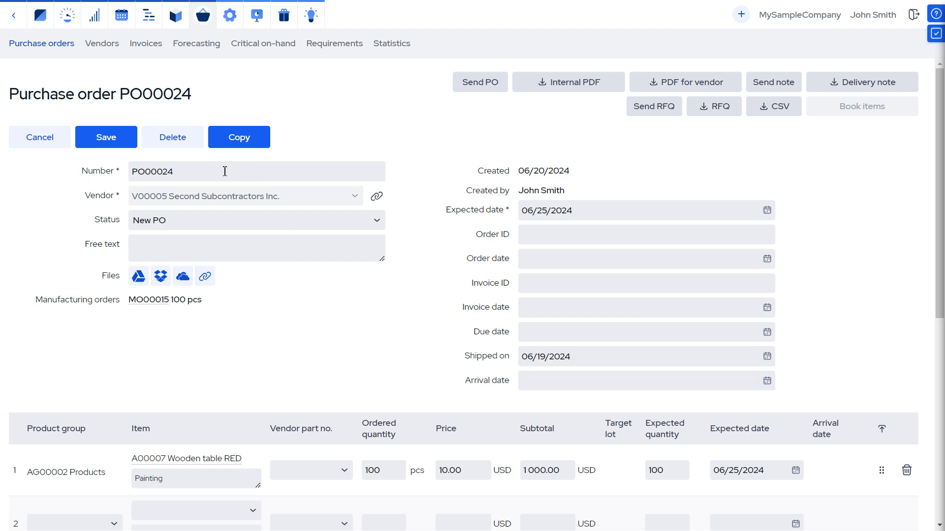
{"action": "left_click", "coordinate": [106, 139]}
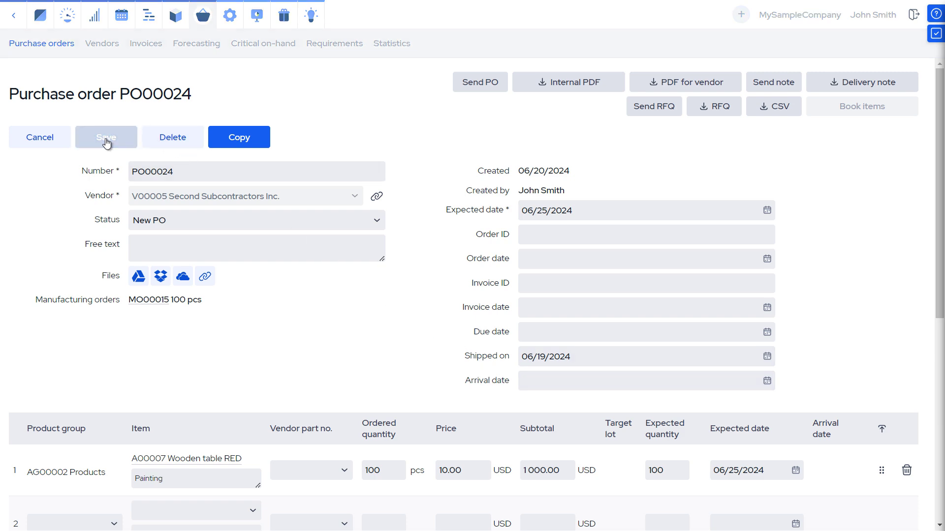
{"action": "left_click", "coordinate": [46, 141]}
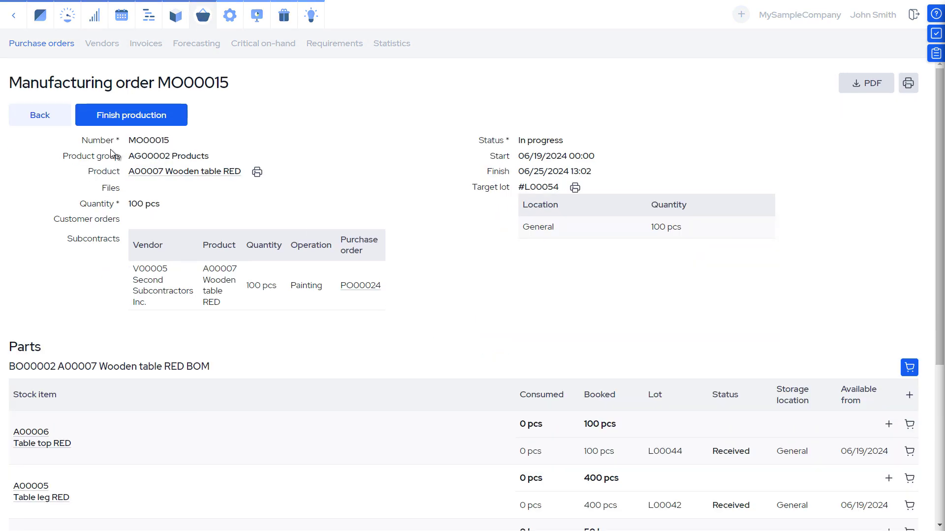
Check MO00015's Painting operation, then open PO00024 and its Arrival date field.
{"action": "scroll", "coordinate": [535, 306], "scroll_direction": "down", "scroll_amount": 5}
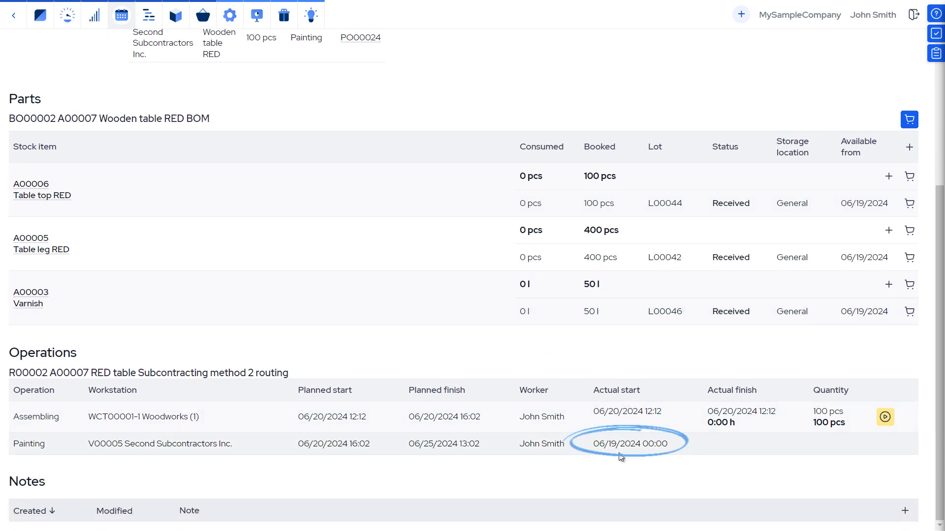
{"action": "scroll", "coordinate": [498, 350], "scroll_direction": "up", "scroll_amount": 5}
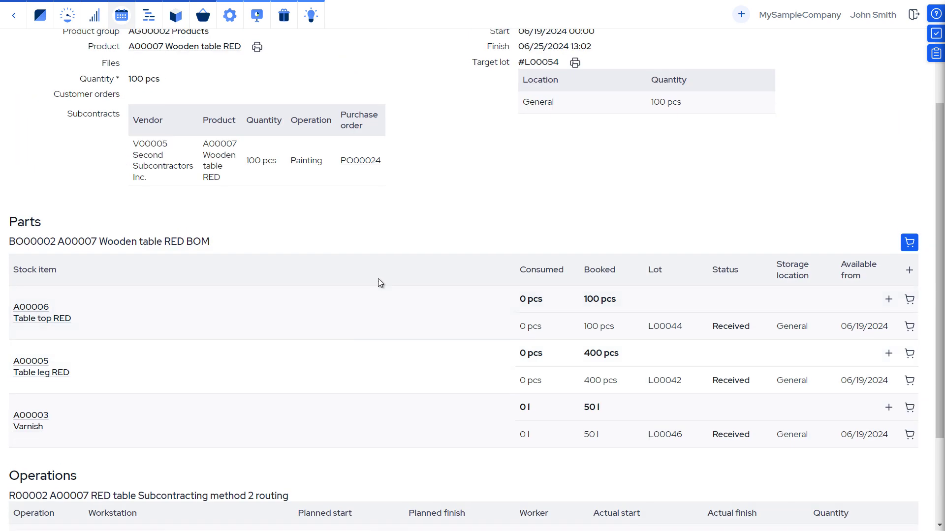
{"action": "left_click", "coordinate": [365, 257]}
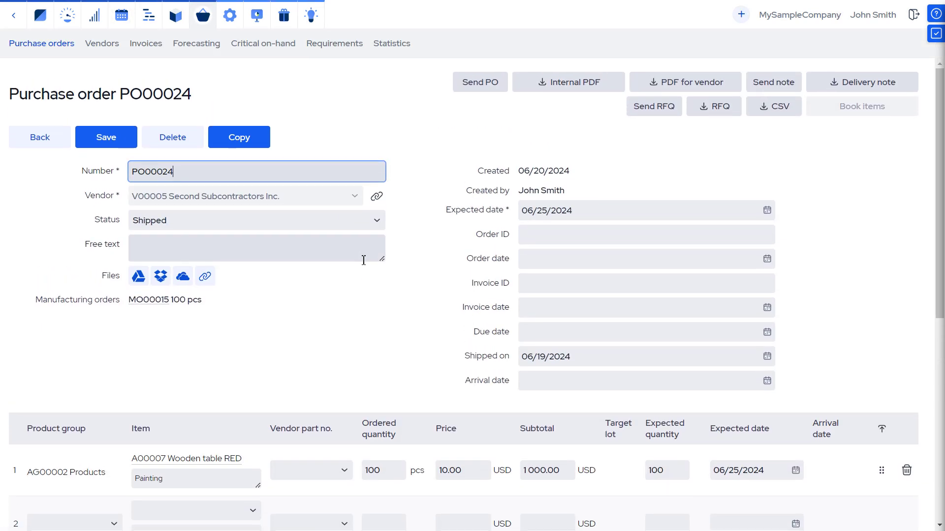
{"action": "left_click", "coordinate": [542, 384]}
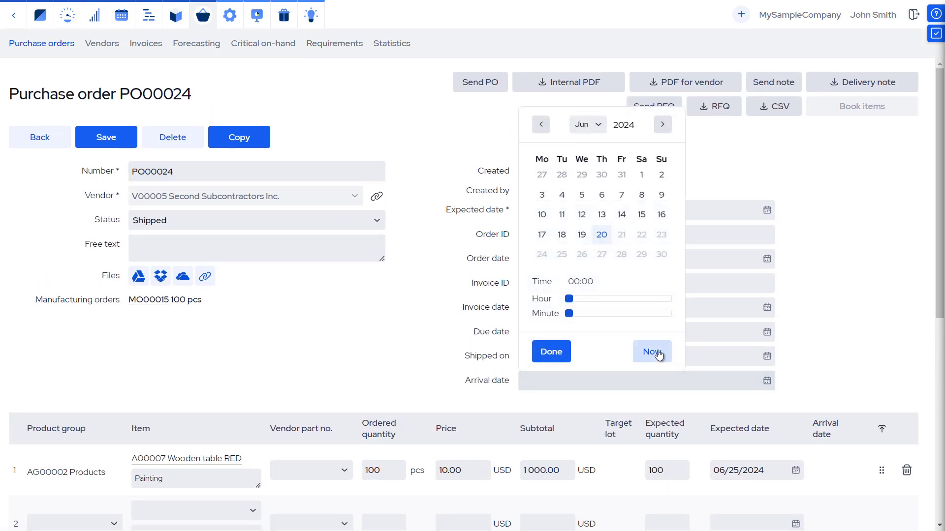
Set PO00024's arrival to now (06/20/2024 12:13), save it as Received, and return to MO00015.
{"action": "left_click", "coordinate": [652, 352]}
{"action": "left_click", "coordinate": [551, 353]}
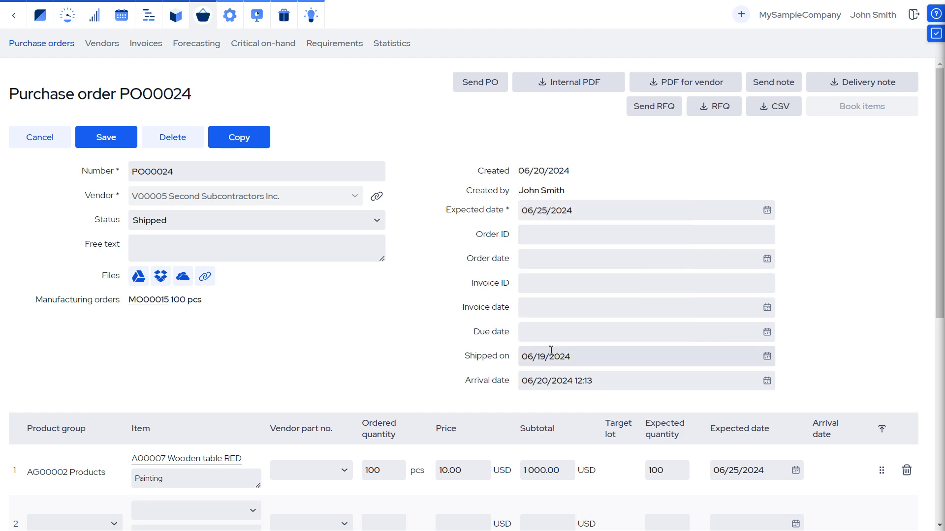
{"action": "left_click", "coordinate": [105, 138]}
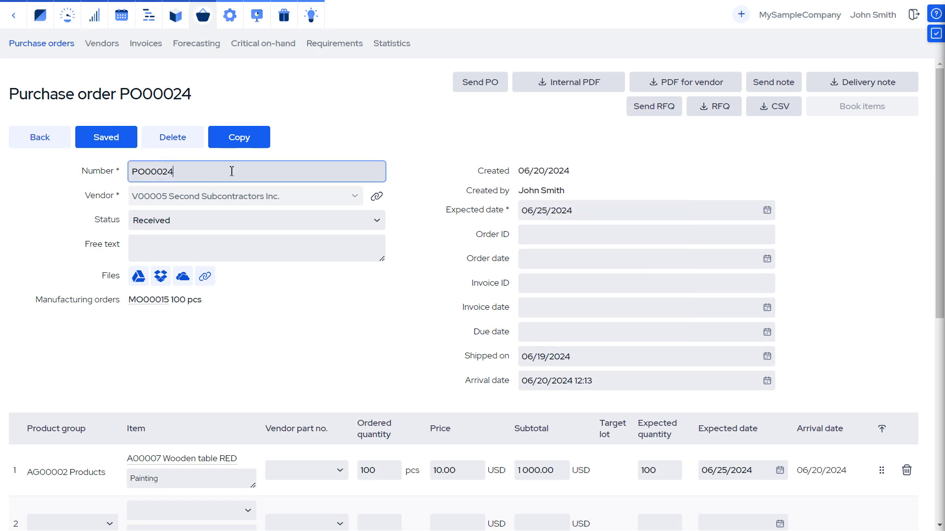
{"action": "left_click", "coordinate": [33, 141]}
Verify the Painting operation finished on MO00015, then choose Finish production.
{"action": "scroll", "coordinate": [309, 178], "scroll_direction": "down", "scroll_amount": 5}
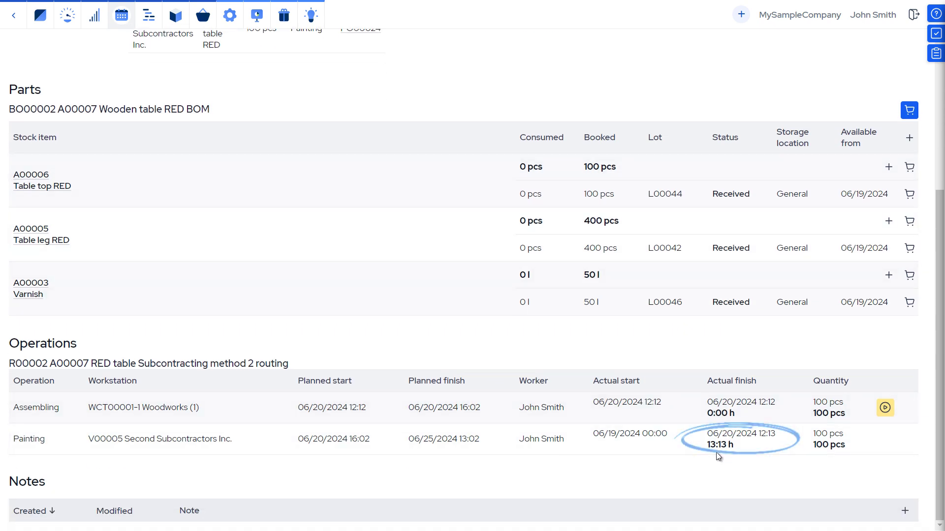
{"action": "scroll", "coordinate": [423, 288], "scroll_direction": "up", "scroll_amount": 5}
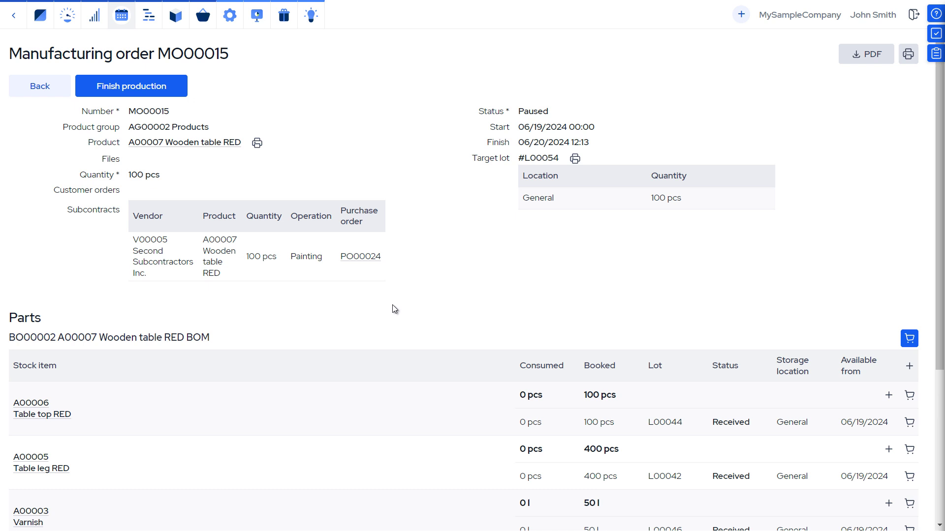
{"action": "left_click", "coordinate": [137, 84]}
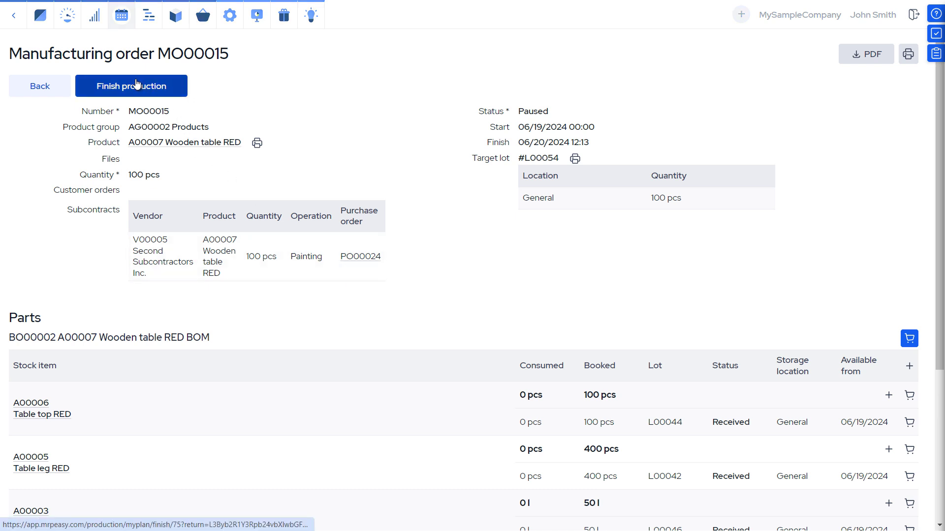